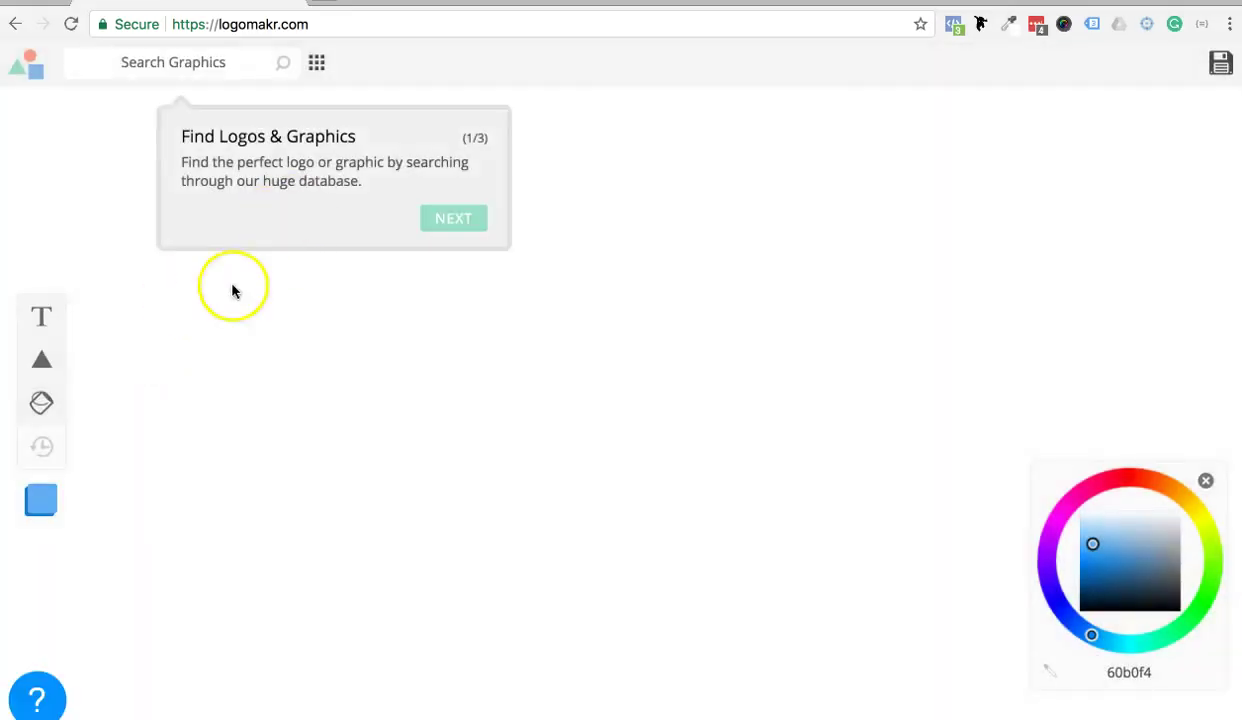
Step: Dismiss the tip, search the graphics library for 'abstract' and browse the results grid
click(220, 340)
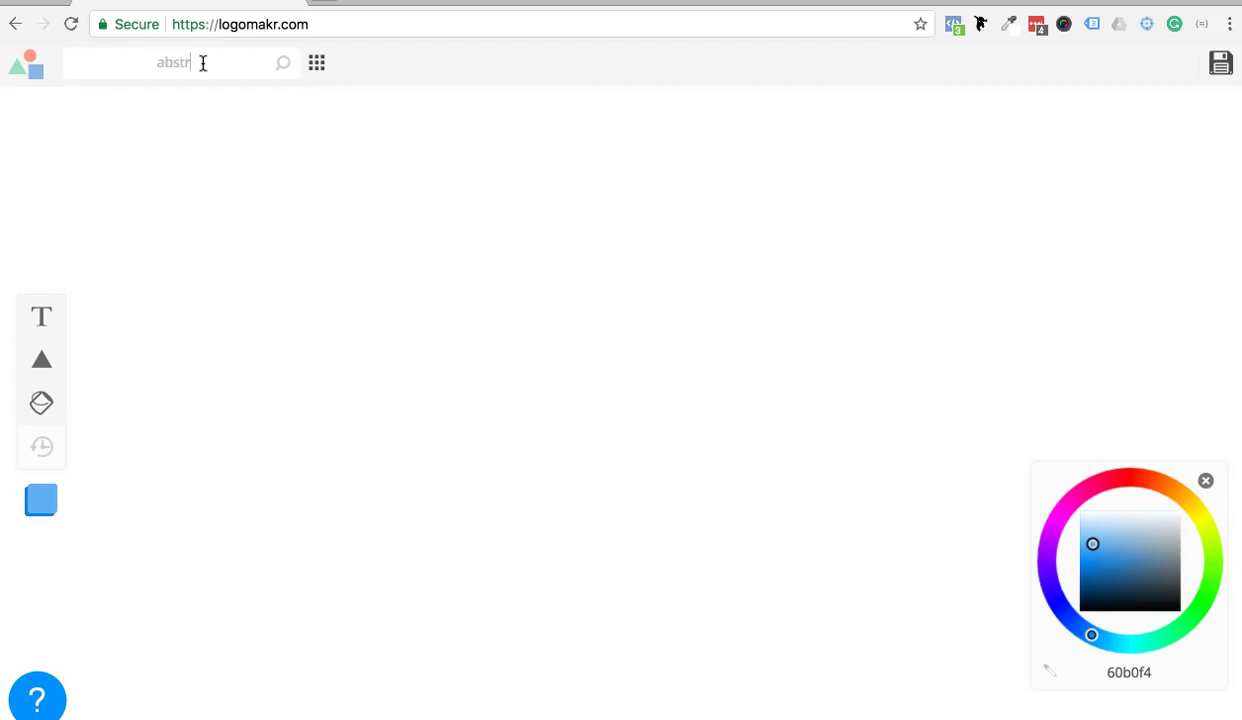
key(Return)
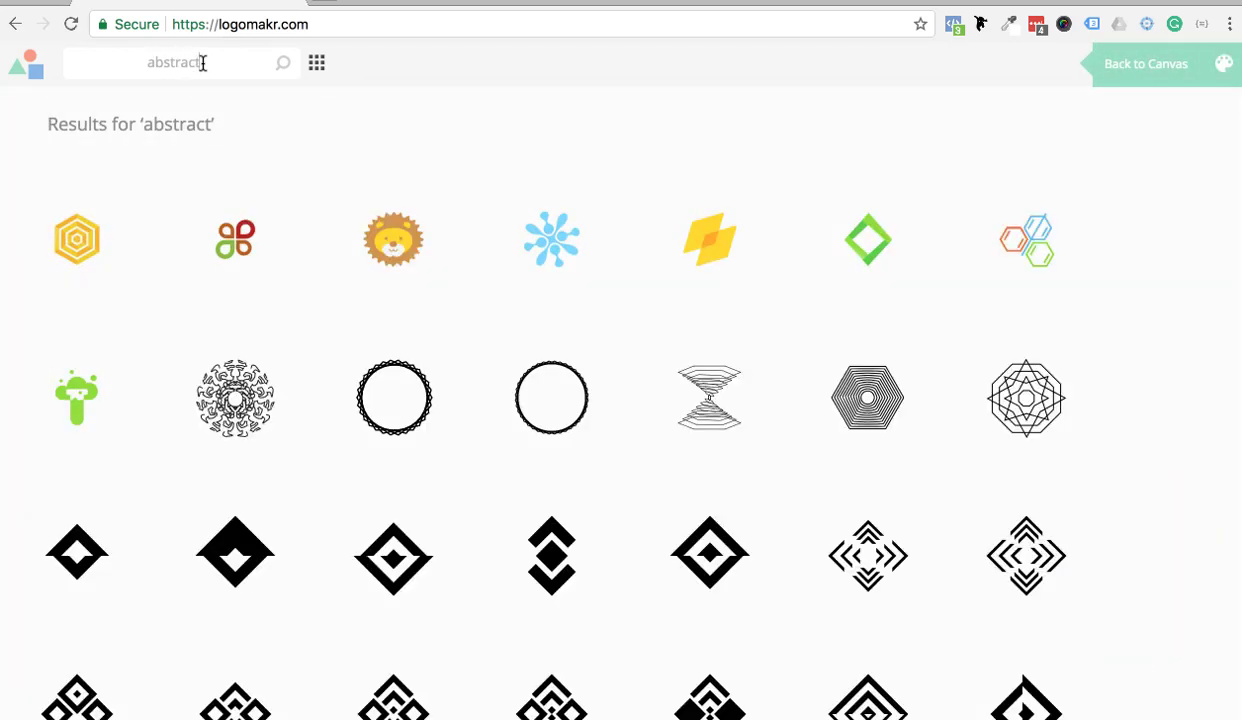
scroll(655, 425, down, 6)
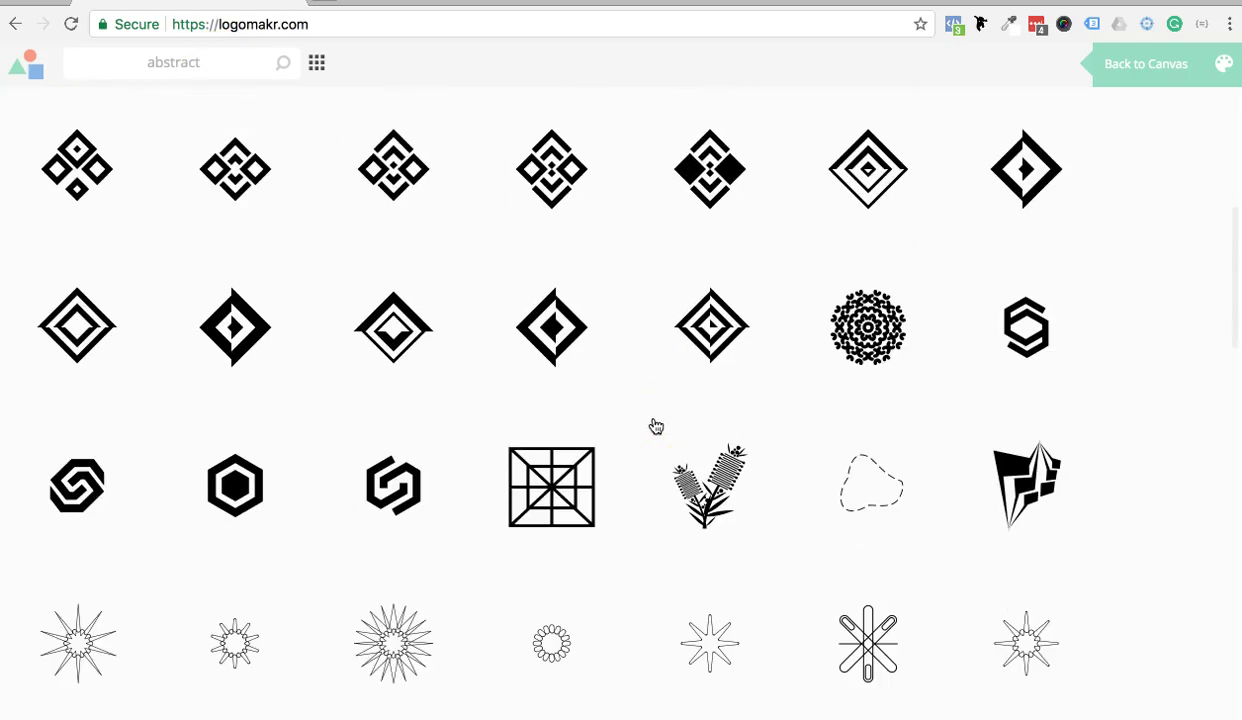
scroll(655, 426, down, 7)
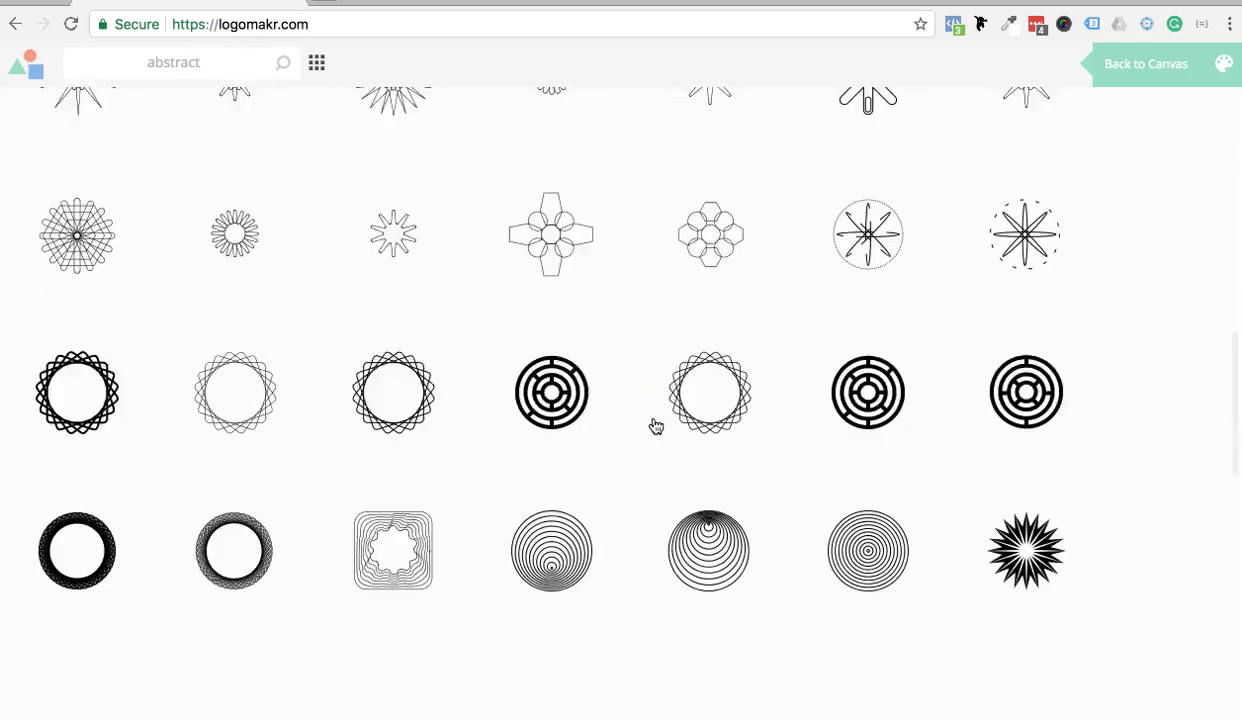
scroll(655, 426, down, 7)
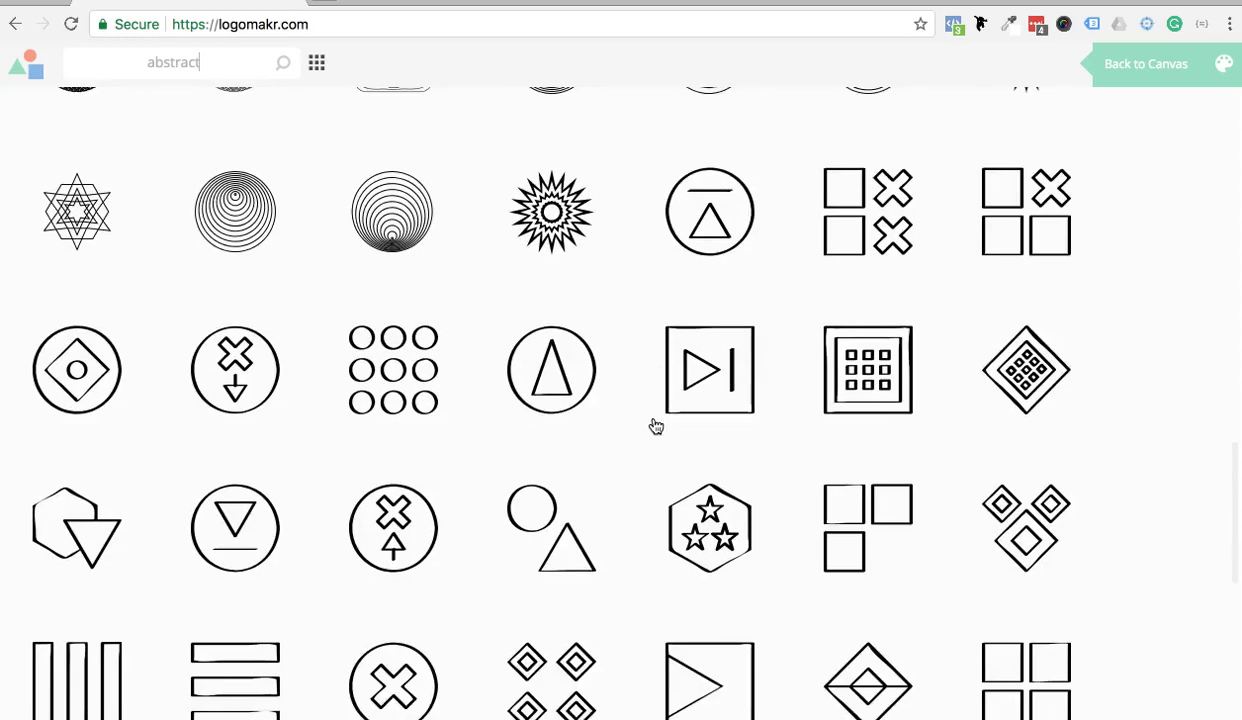
scroll(655, 426, down, 5)
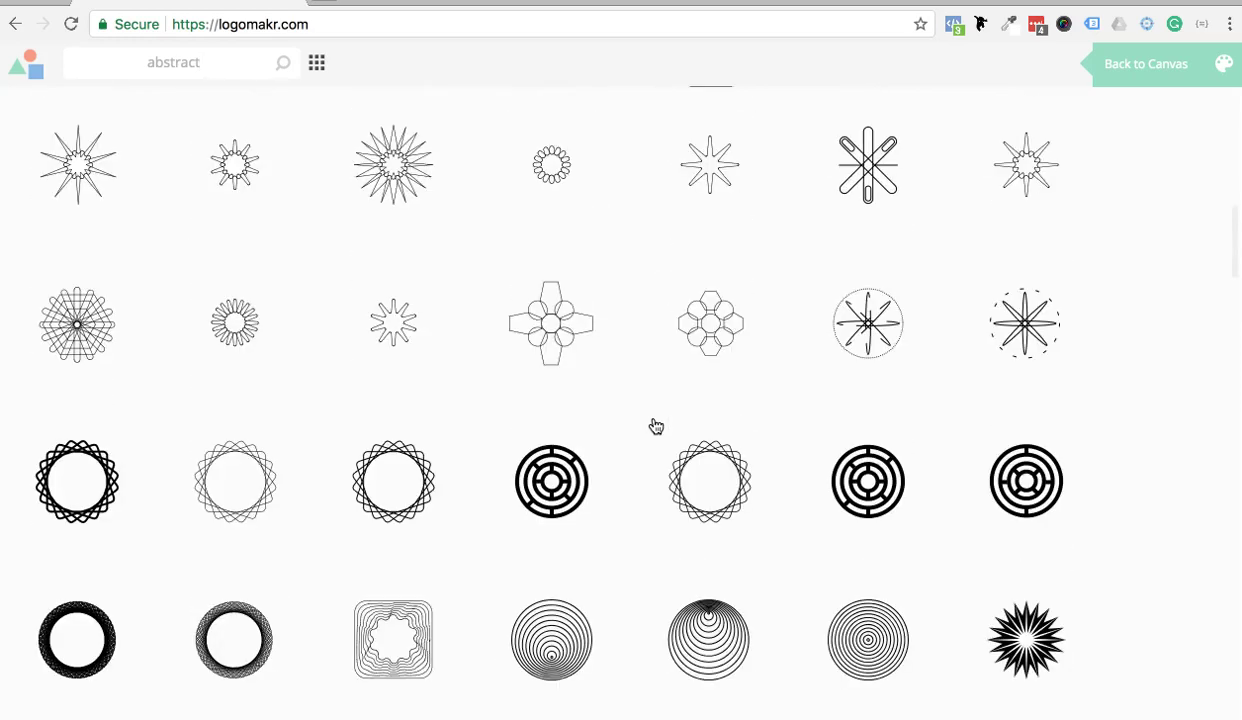
scroll(655, 426, down, 20)
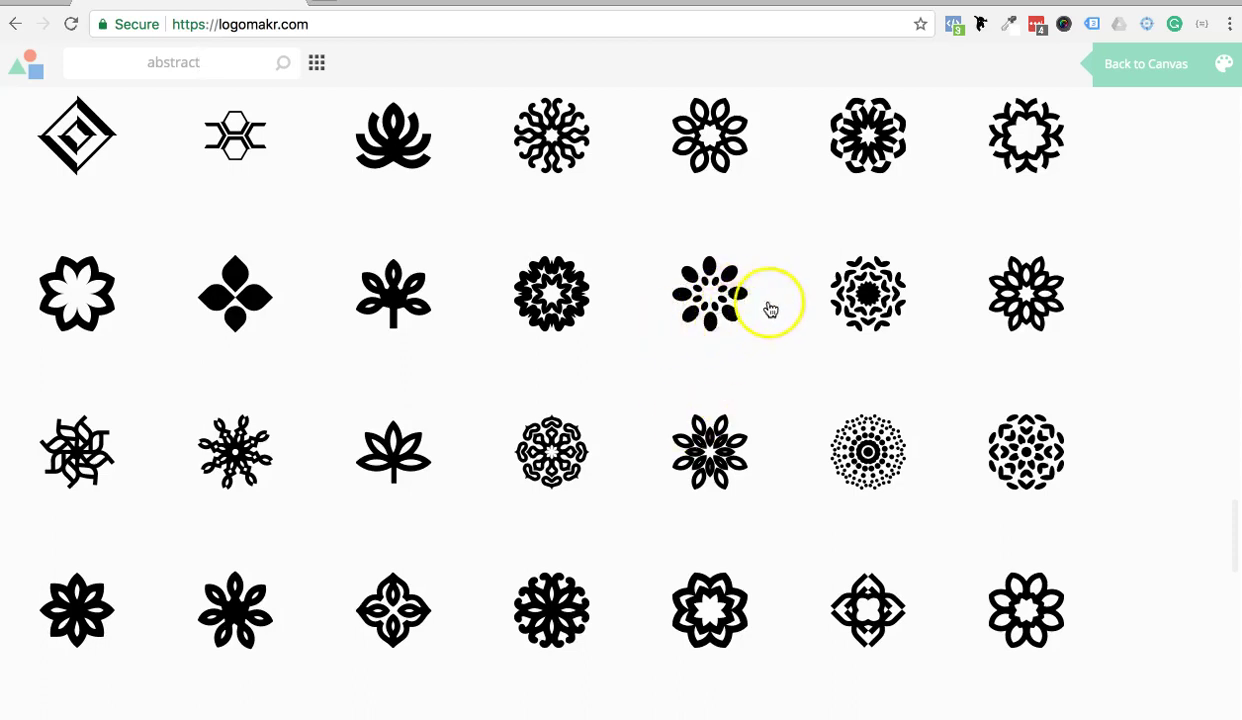
Step: Add the black flower graphic, enlarge it to about 183 px and move it left
click(735, 293)
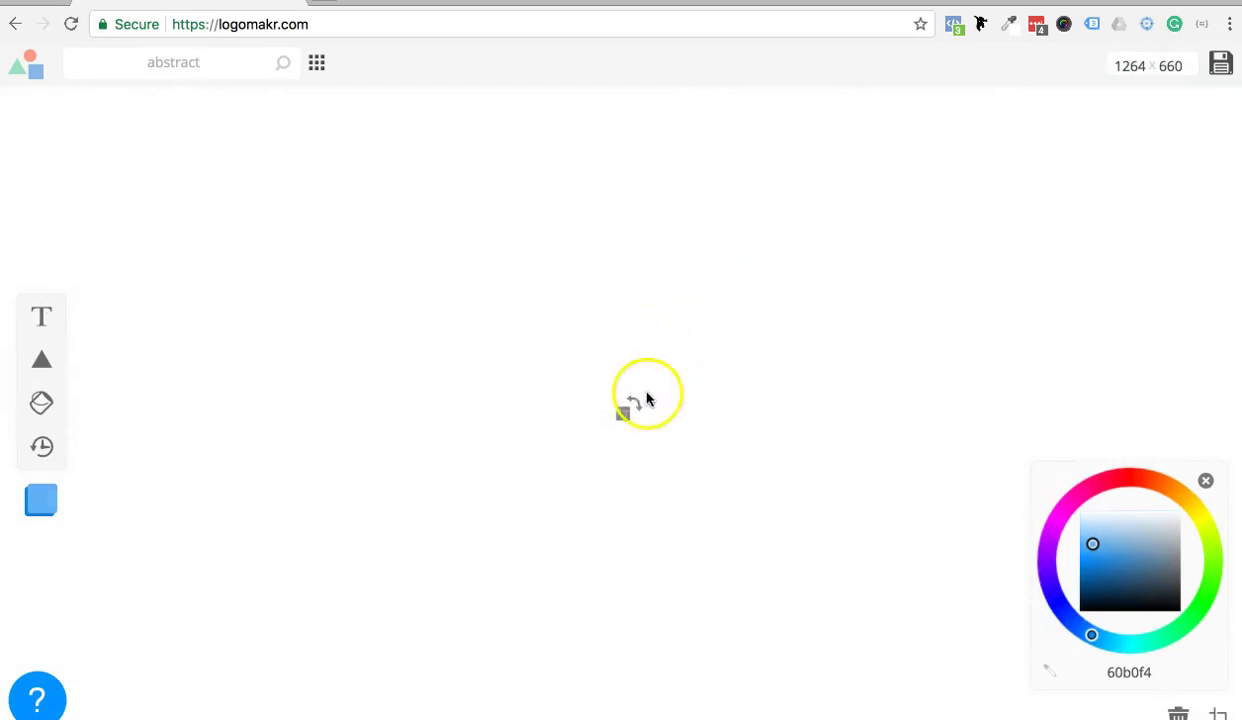
drag(621, 410, 796, 266)
drag(712, 432, 286, 280)
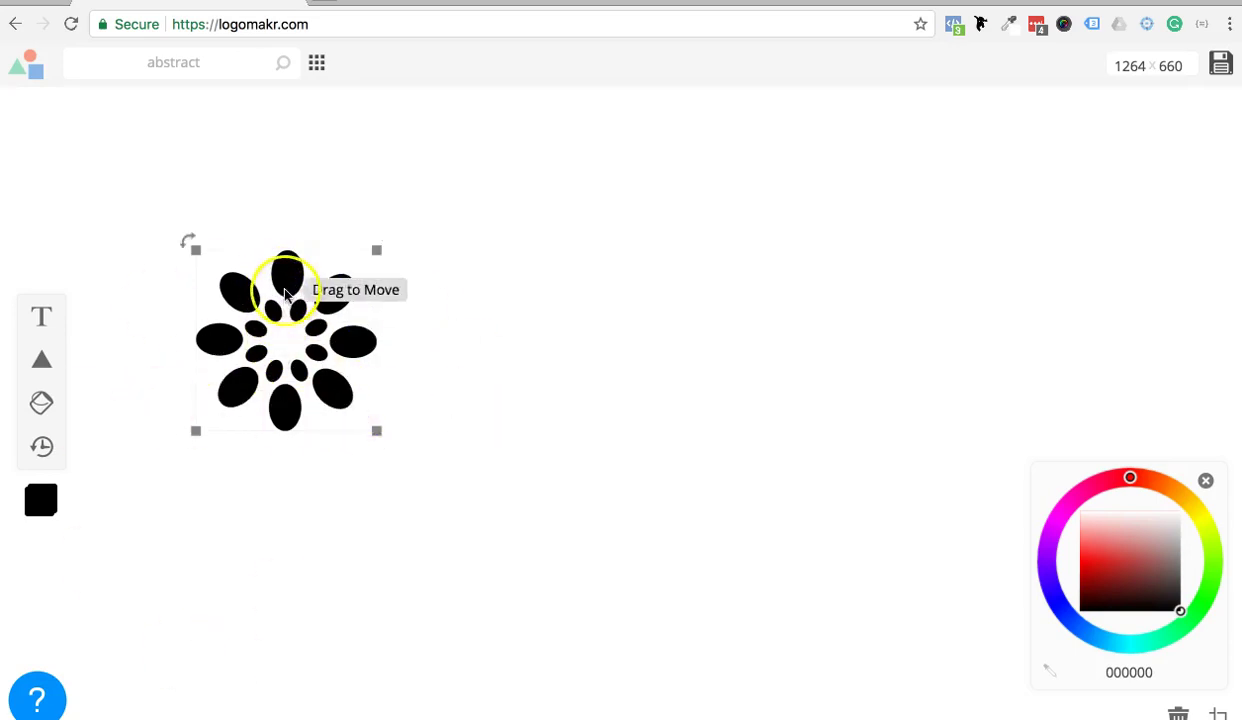
Step: Paint the flower's petals magenta and an inner petal purple with the Paintbucket
click(42, 403)
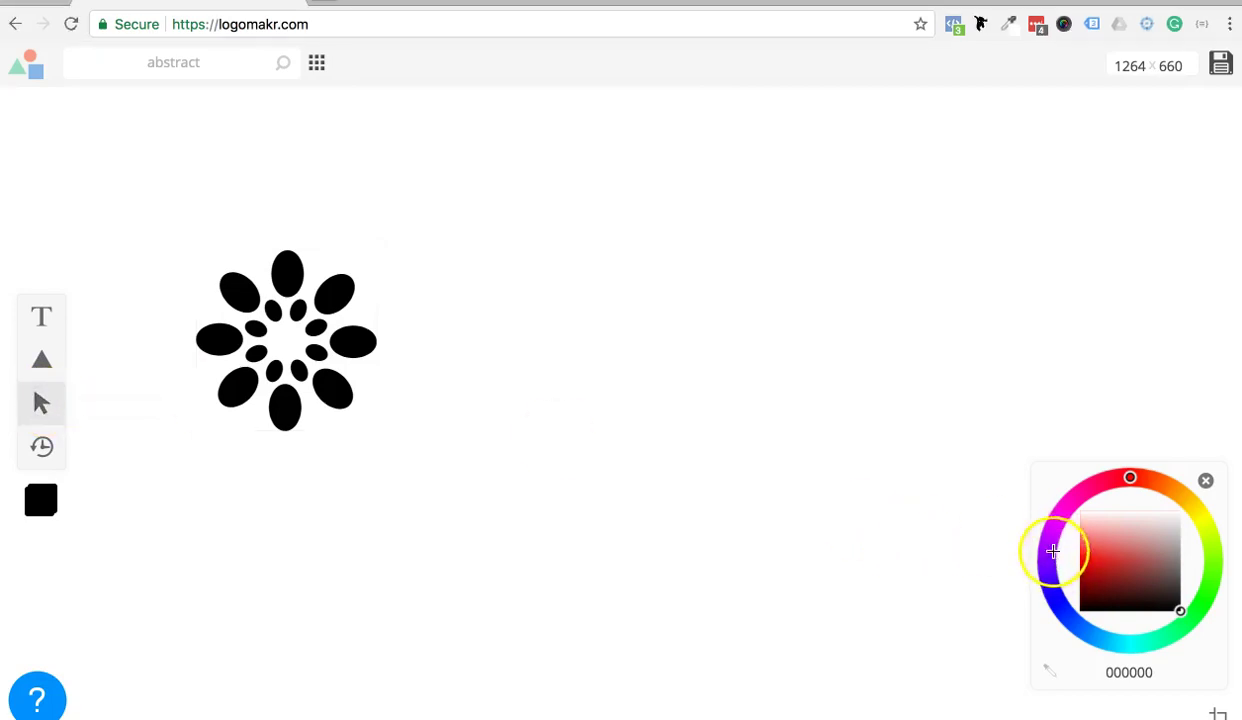
drag(1053, 551, 1059, 517)
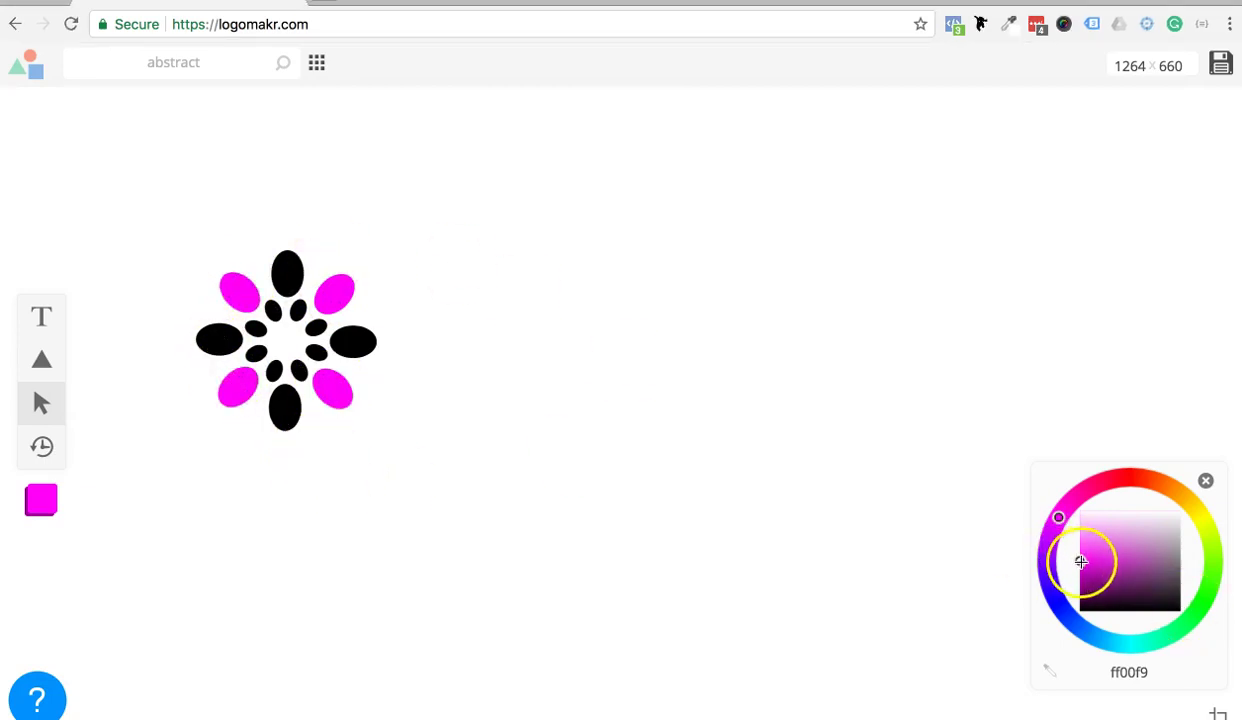
click(1081, 562)
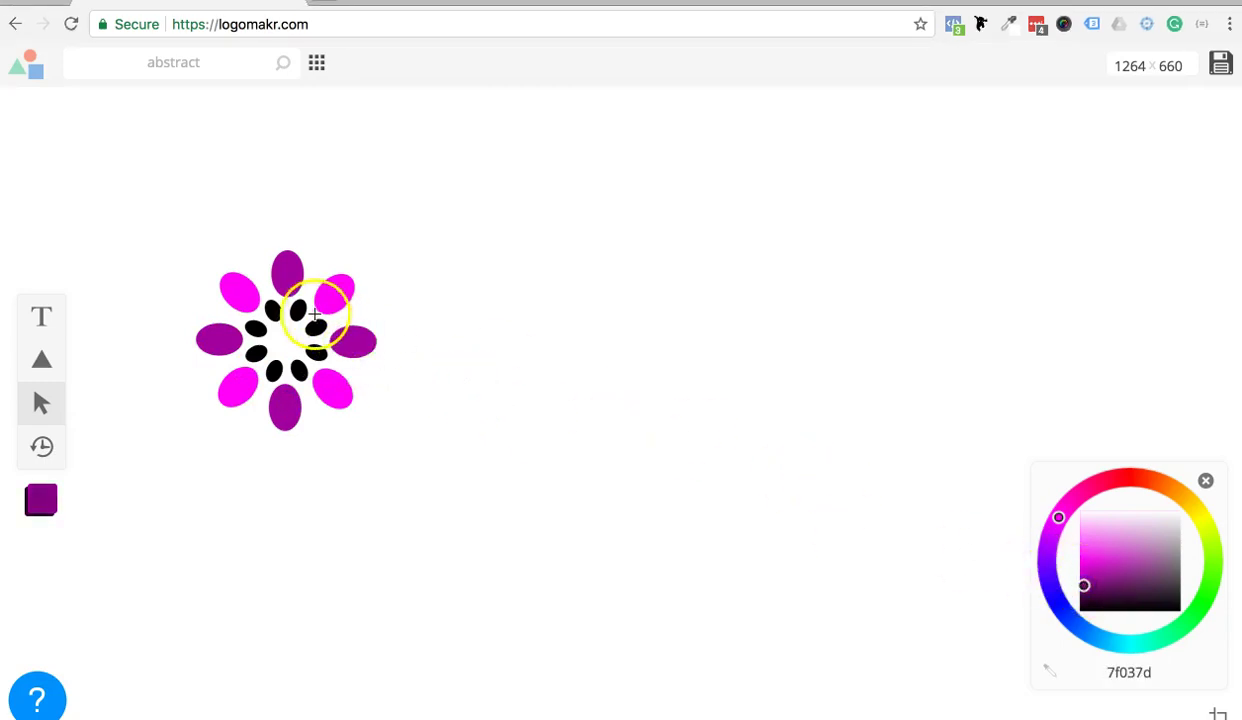
click(258, 333)
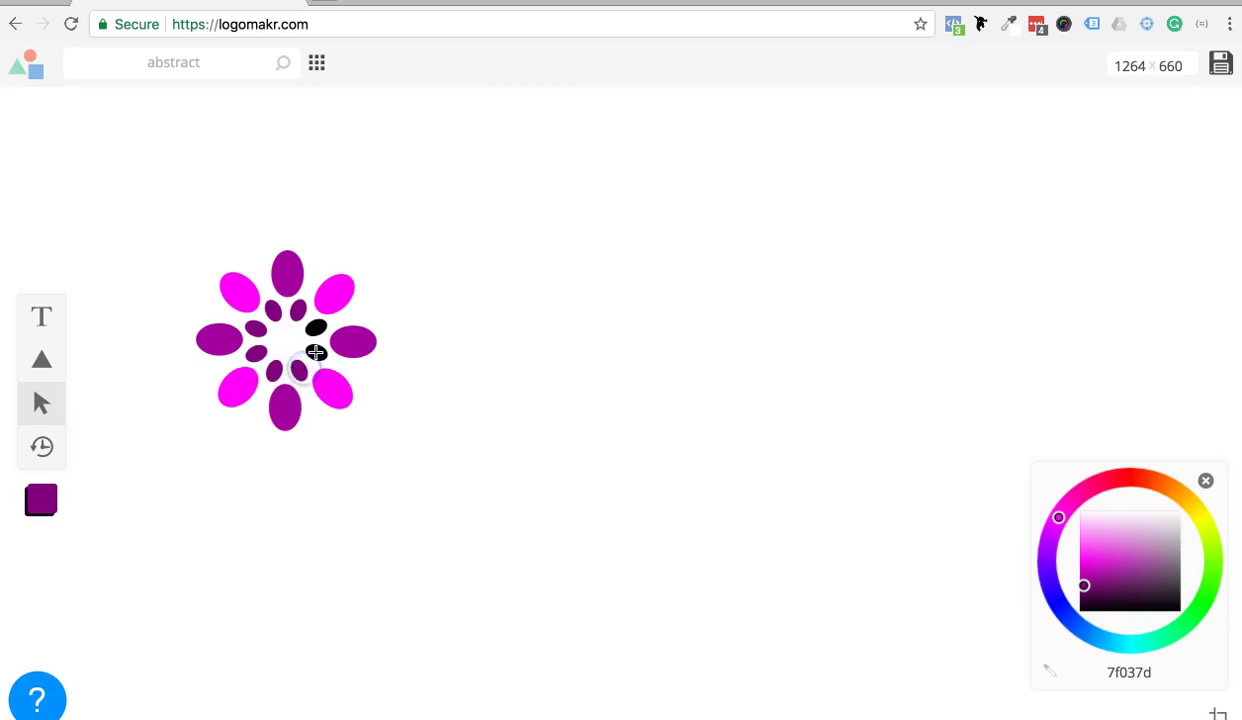
click(41, 405)
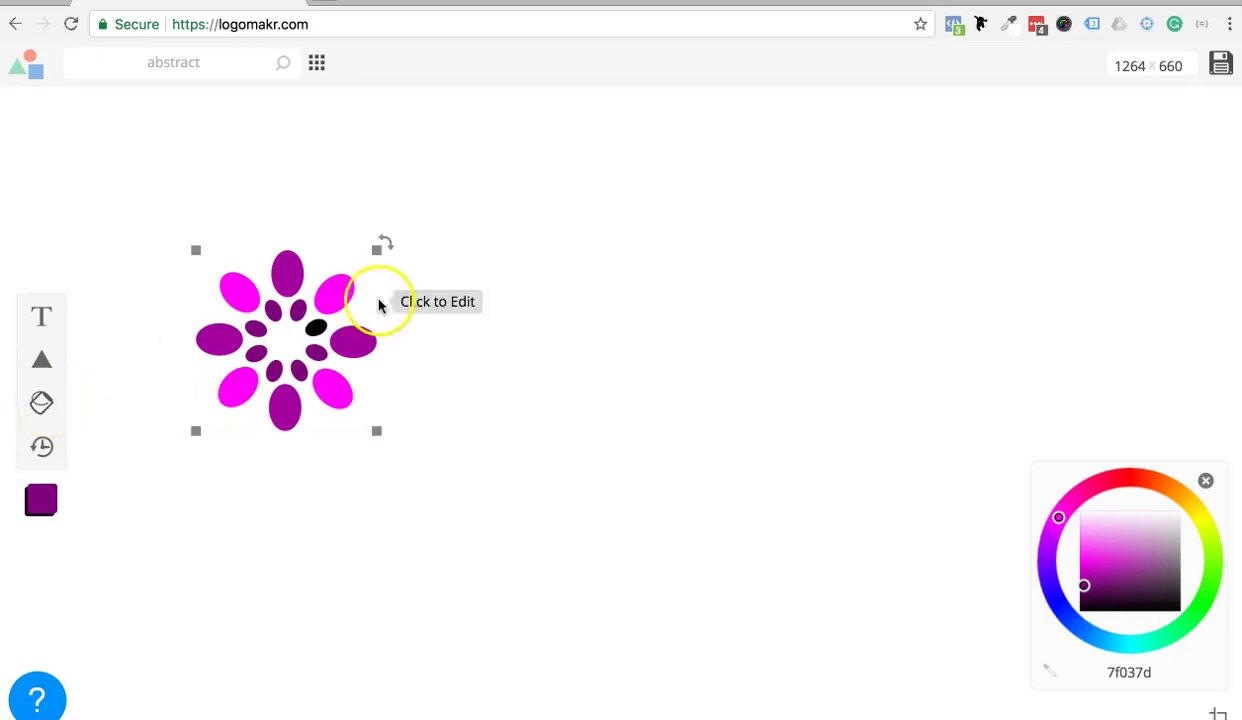
Step: Centre the flower and add a 'Type Something' text box beneath it
drag(280, 270, 540, 278)
click(44, 315)
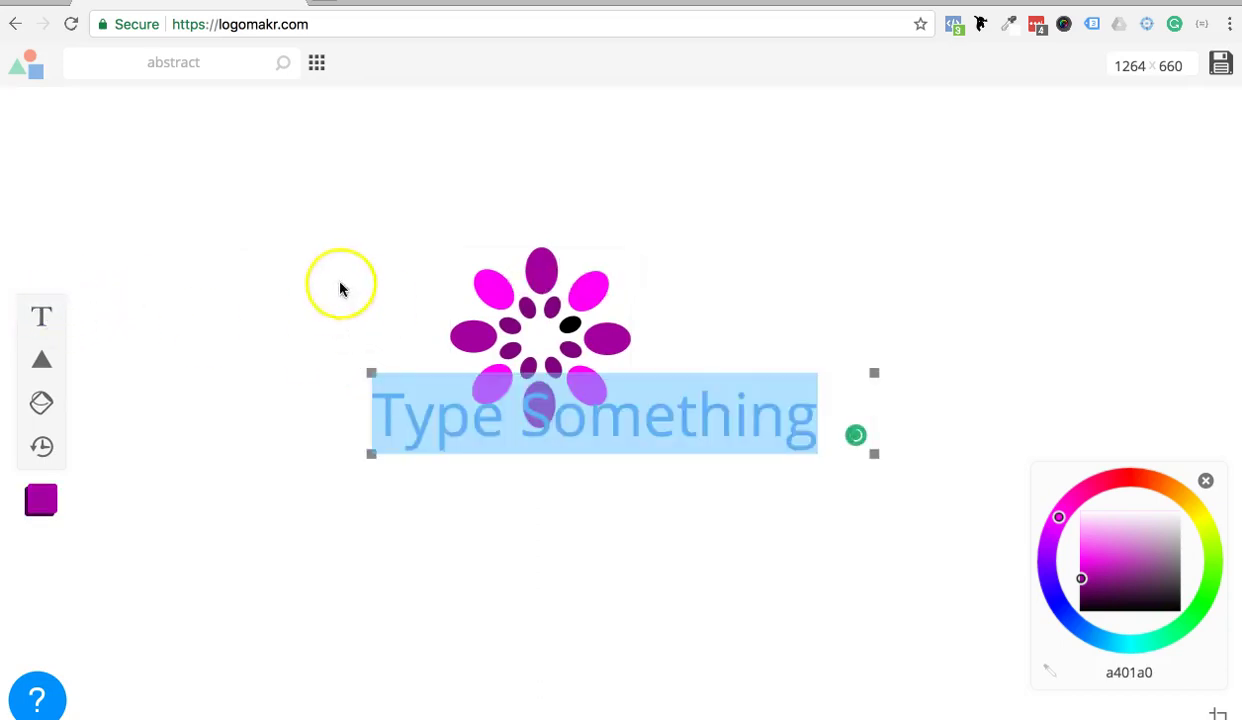
drag(402, 410, 372, 481)
click(496, 360)
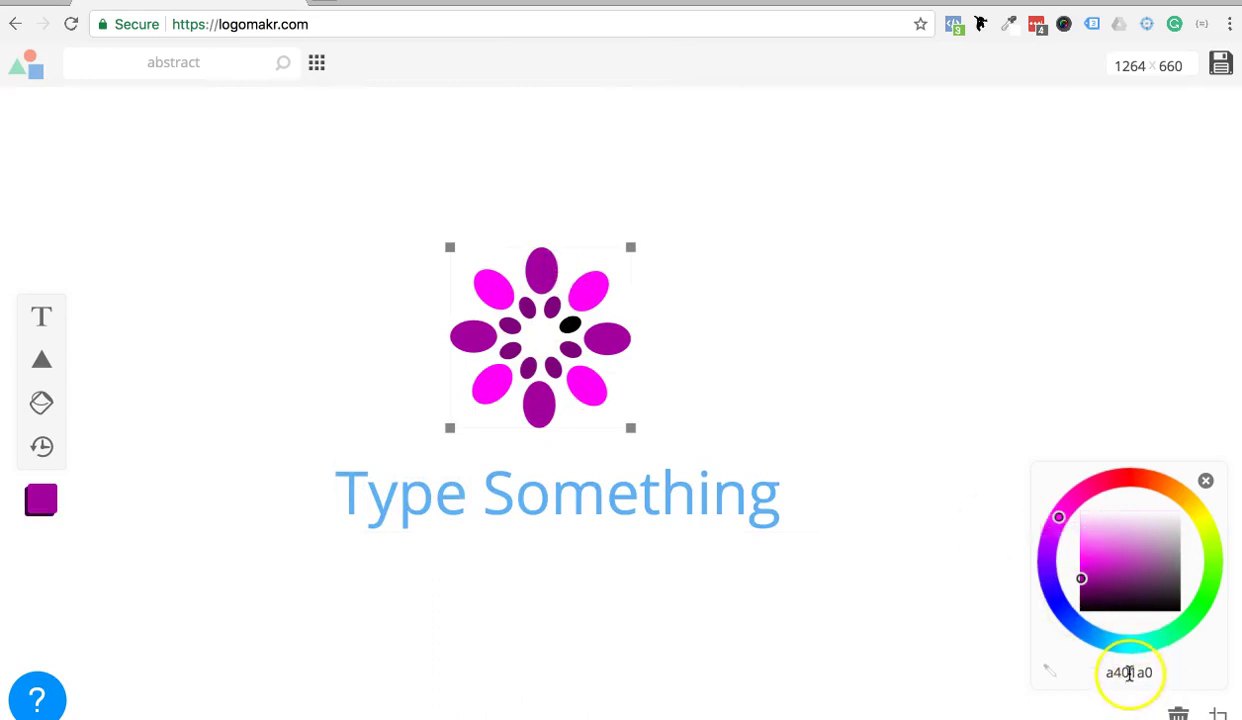
Step: Colour the Type Something text purple a401a0
click(677, 528)
click(1124, 670)
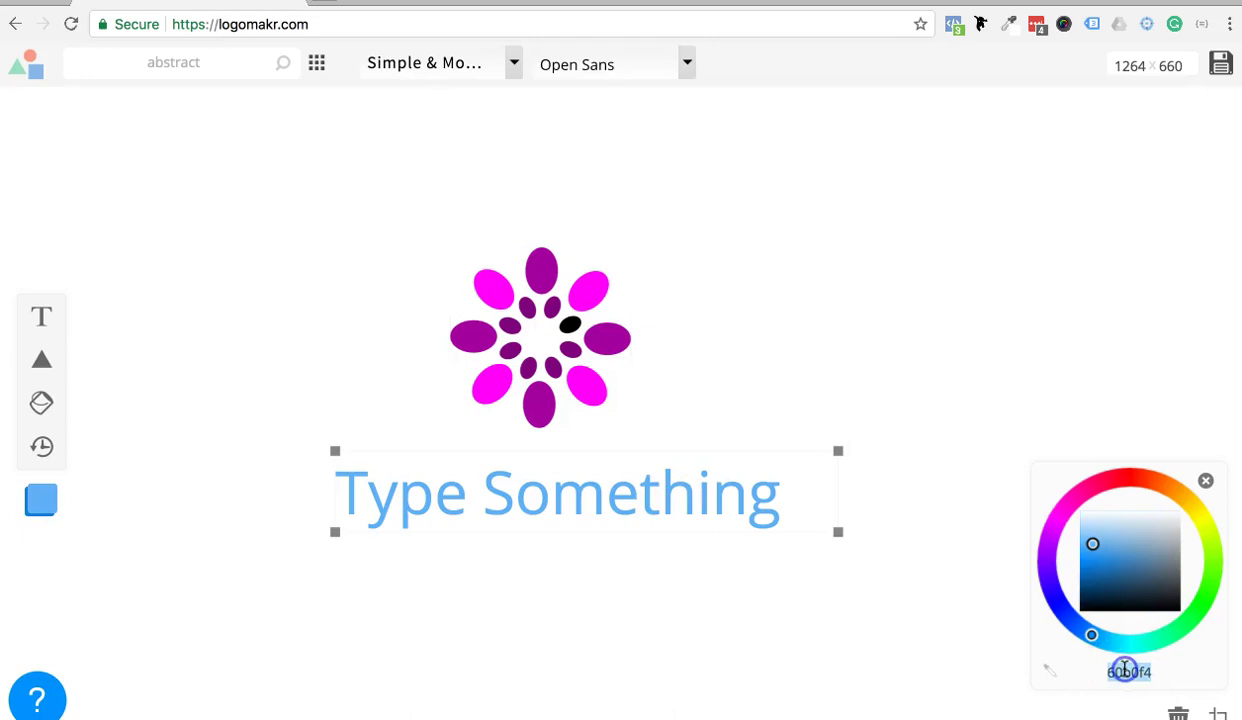
text(a401a0)
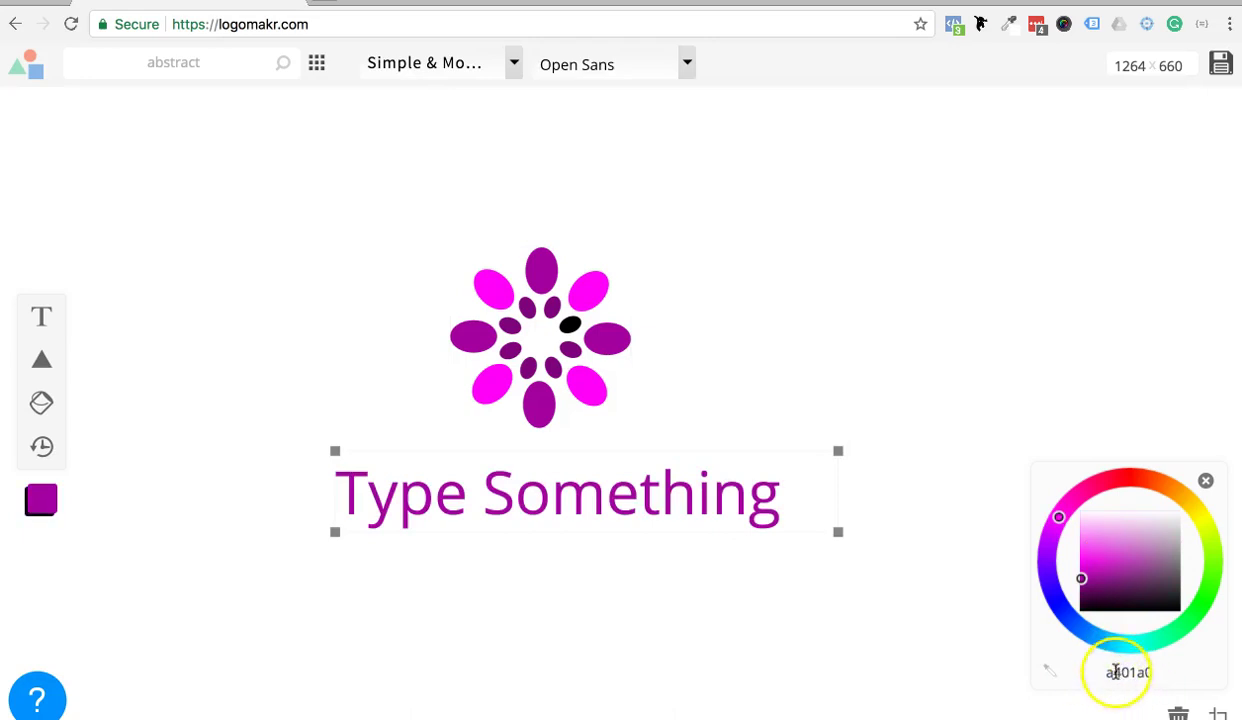
double_click(620, 508)
click(687, 368)
Step: Recolour the flower's remaining inner dots purple a401a0
click(566, 345)
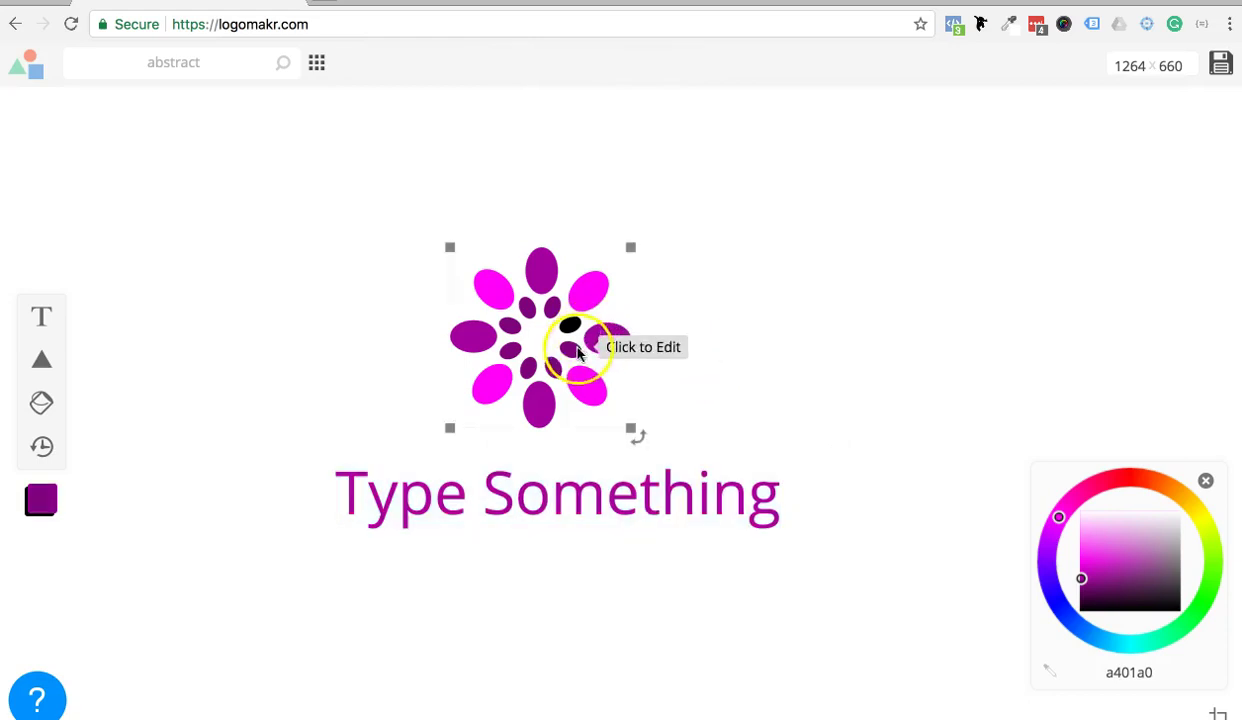
click(41, 401)
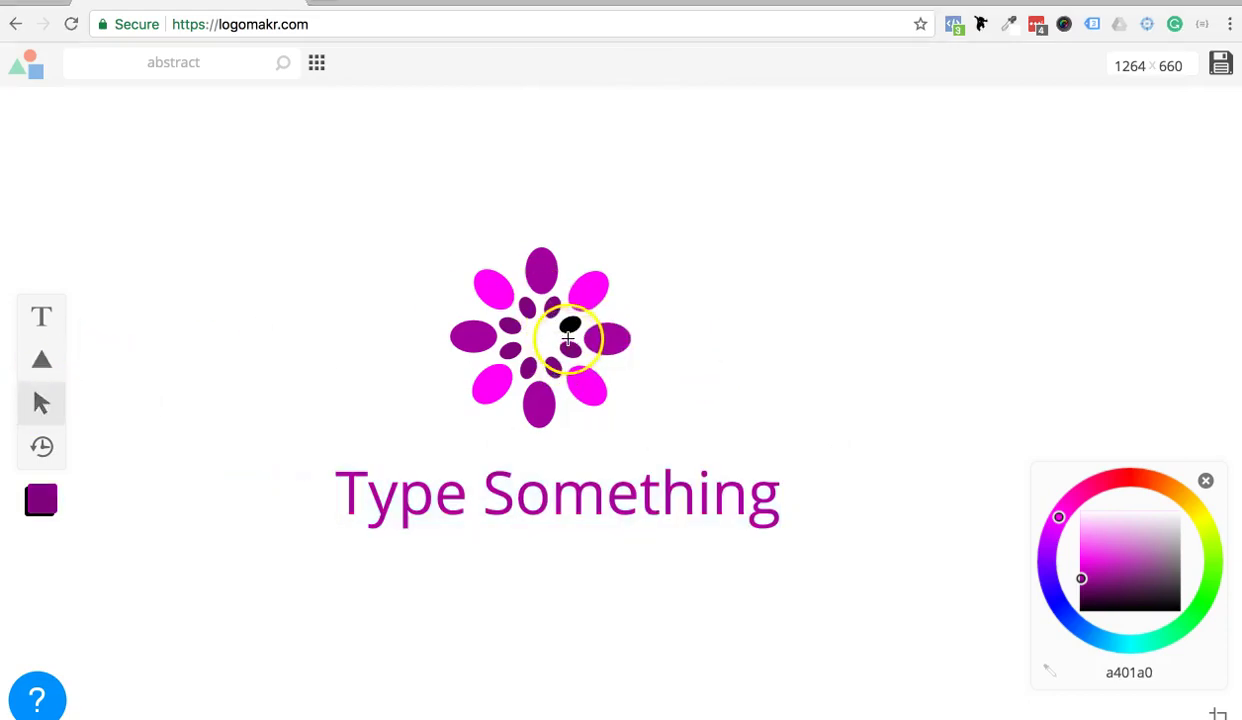
click(578, 346)
click(41, 360)
click(402, 357)
click(568, 349)
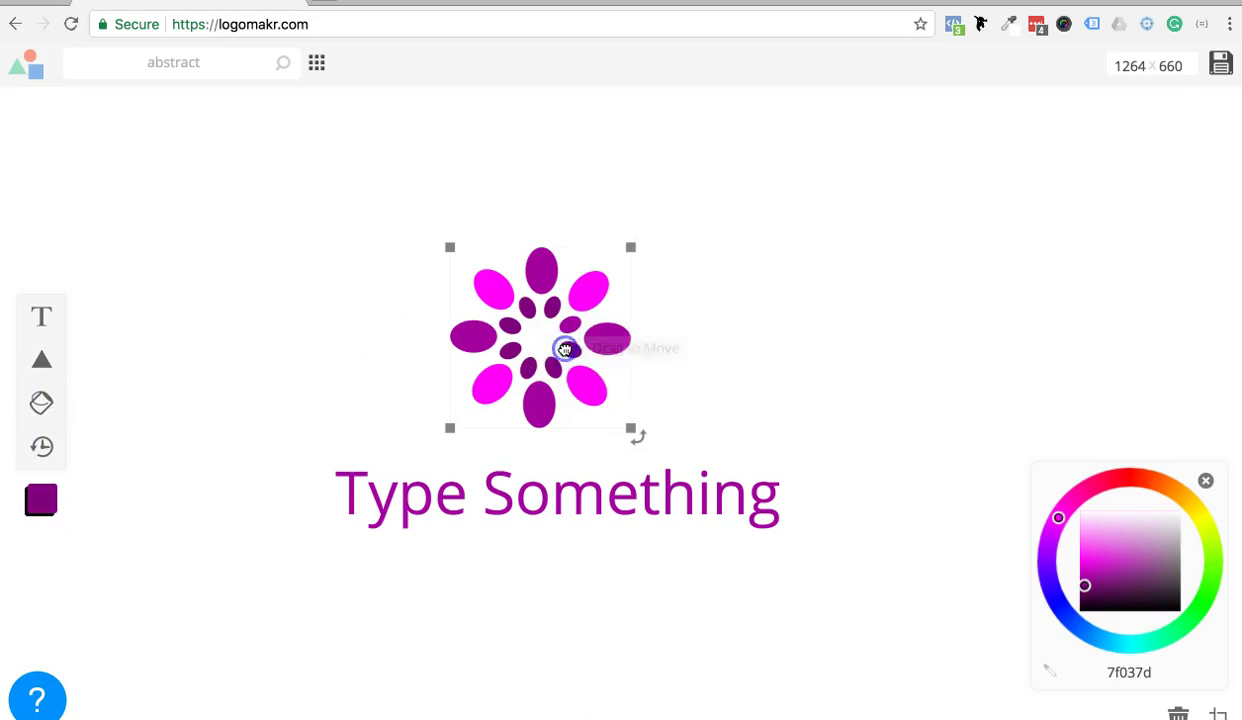
click(40, 399)
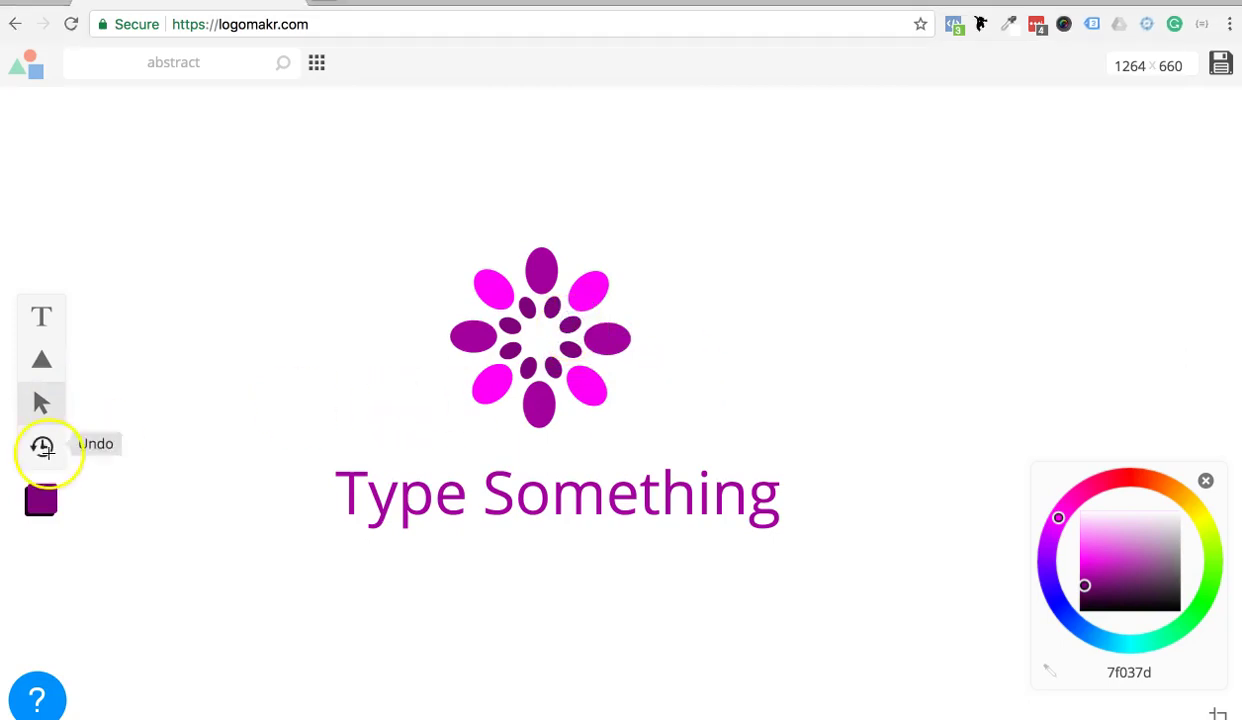
click(41, 403)
click(554, 277)
click(655, 498)
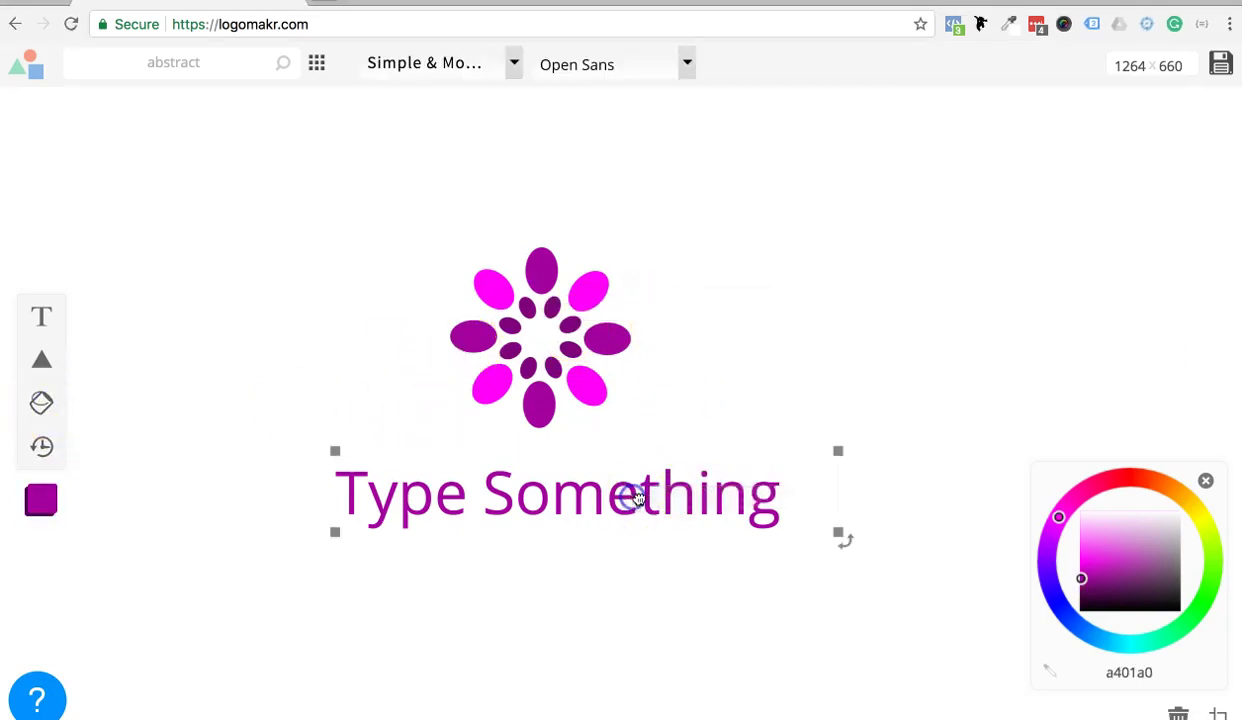
Step: Replace the placeholder text with 'Loving Care' and deselect it
double_click(597, 493)
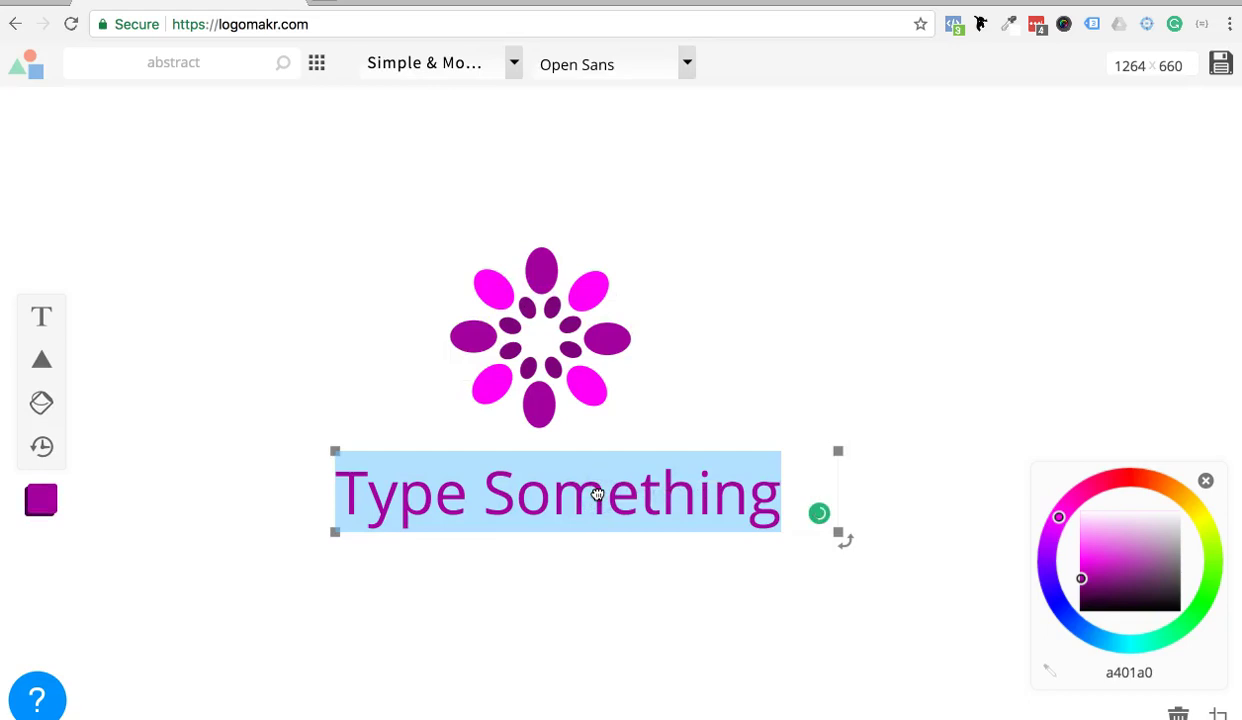
text(Loving)
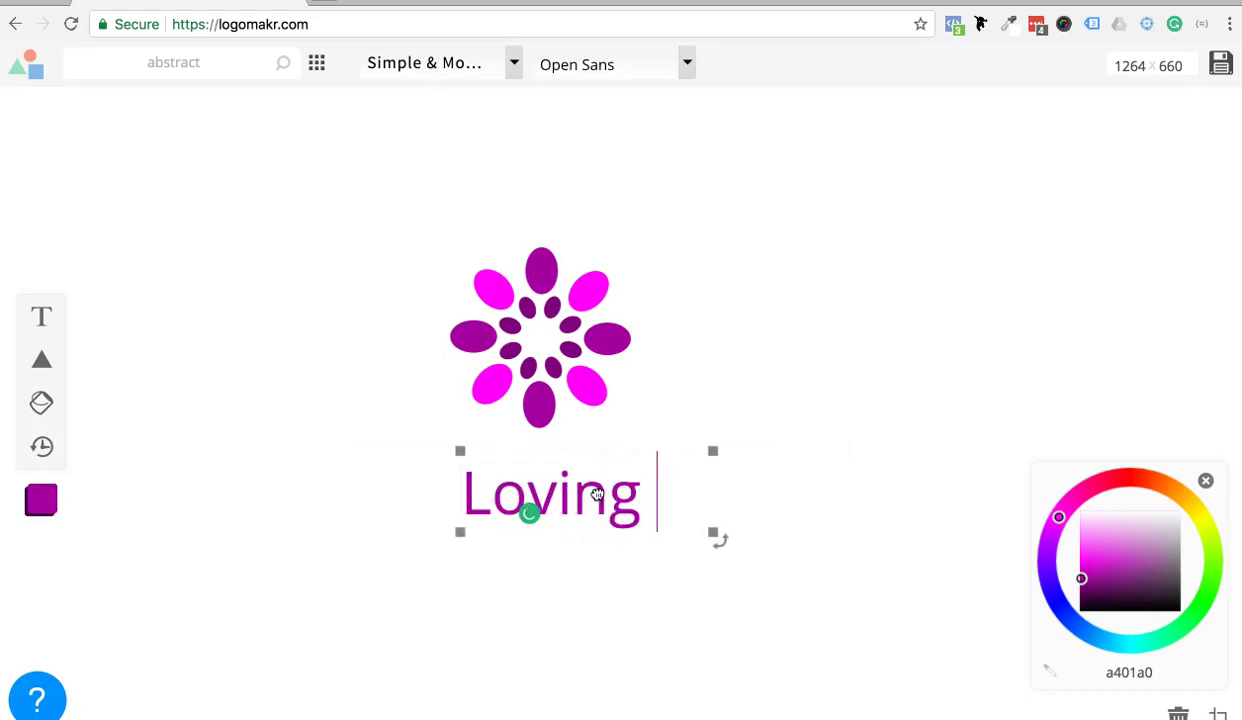
text( Care)
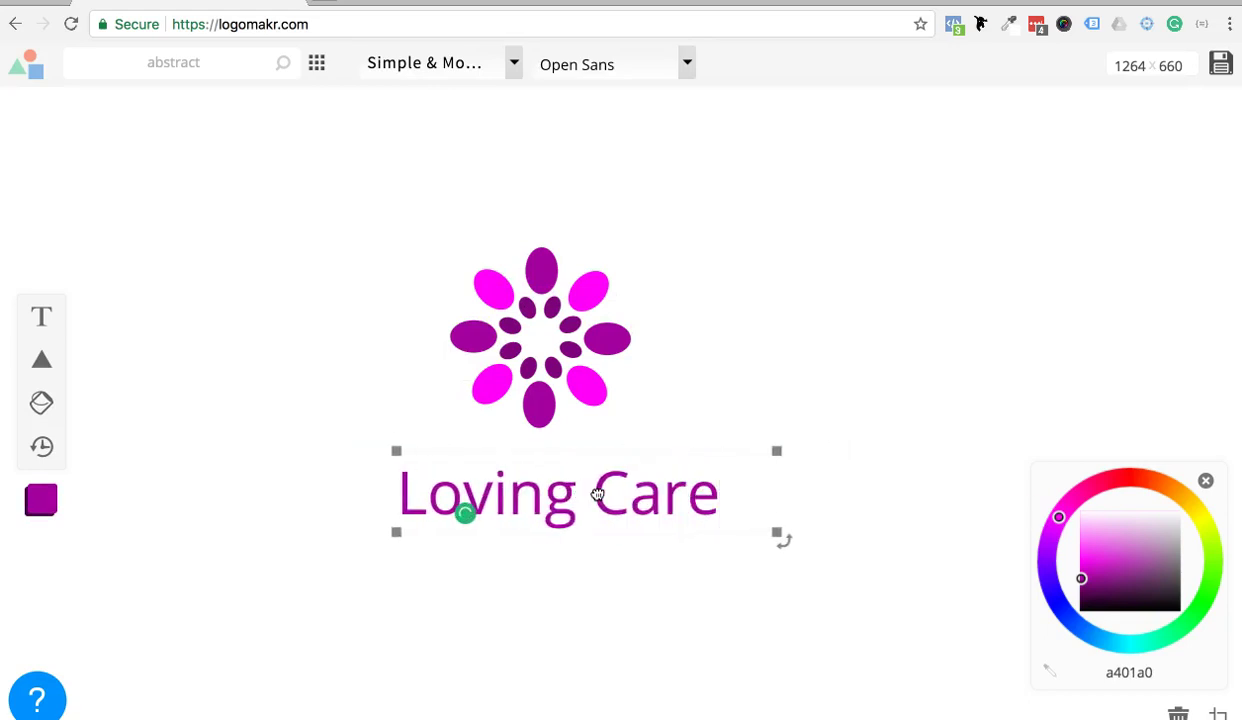
click(261, 492)
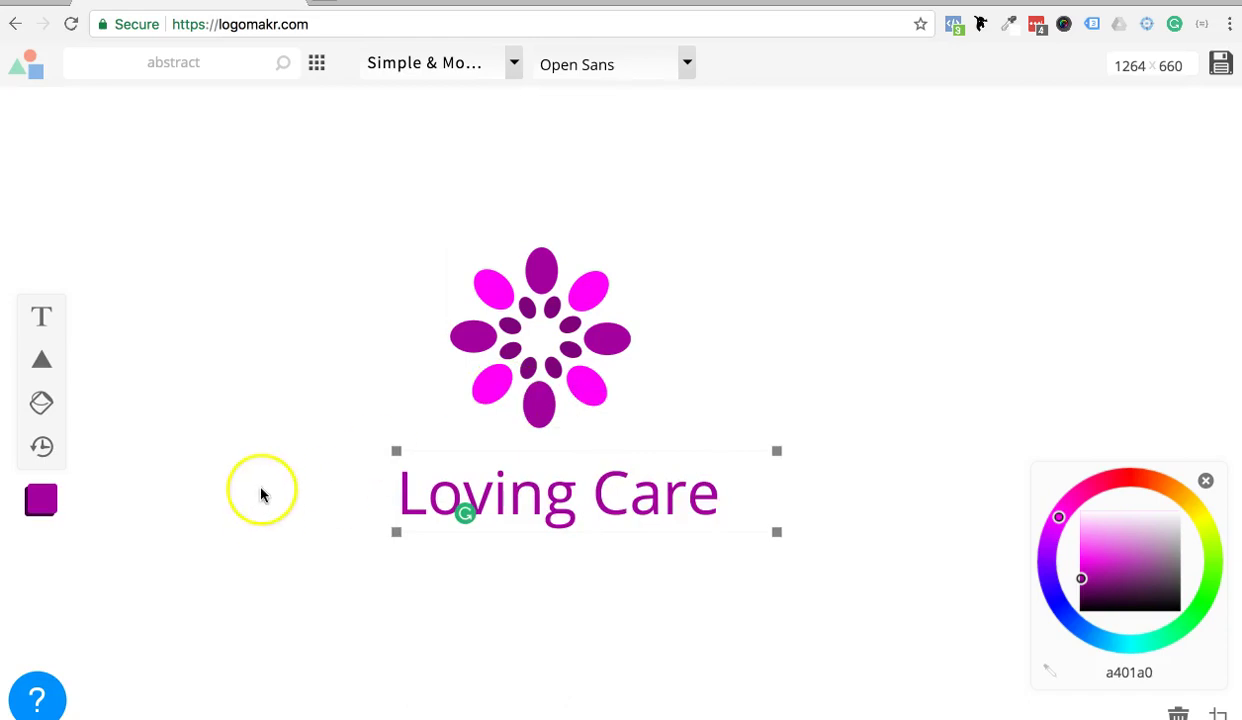
click(575, 503)
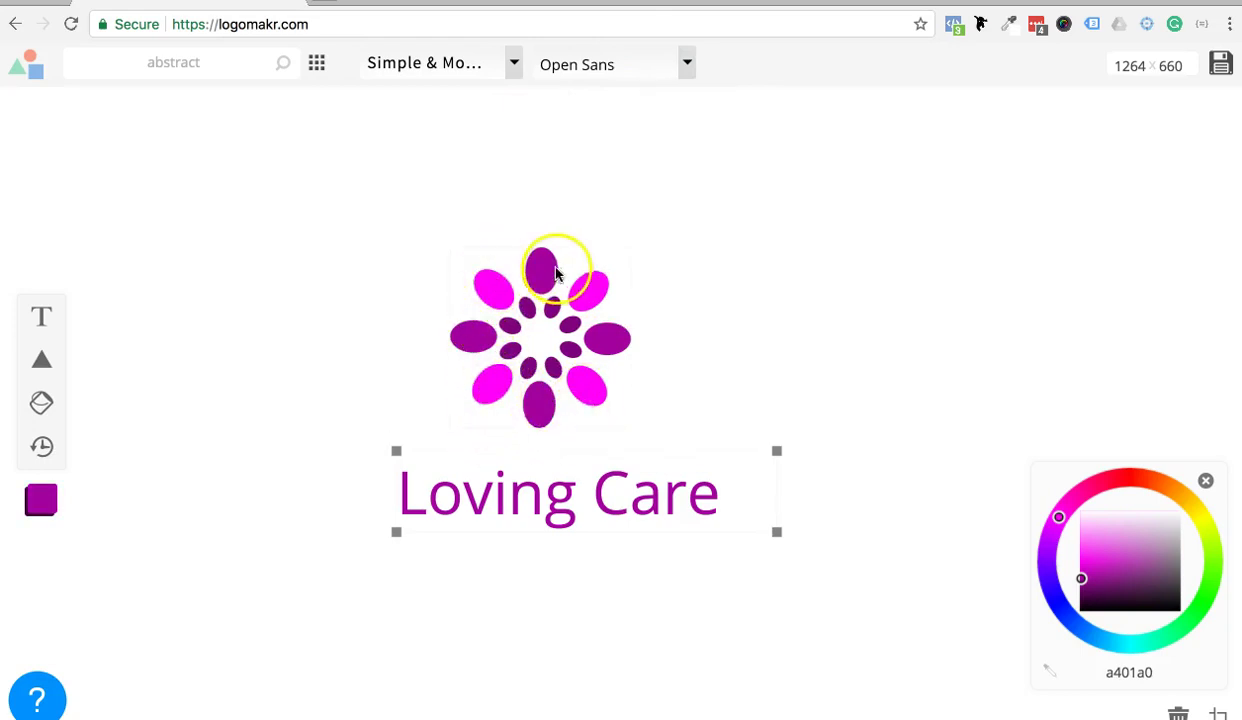
click(236, 208)
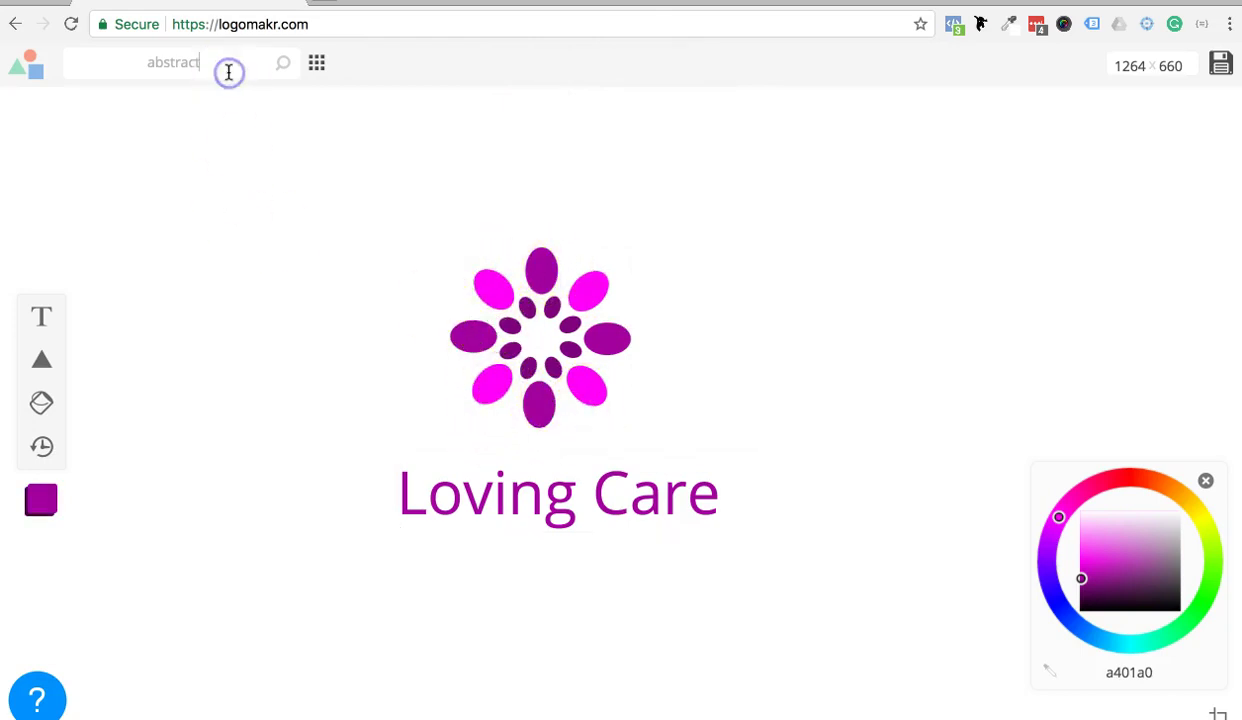
key(Return)
scroll(322, 260, up, 5)
scroll(322, 260, down, 2)
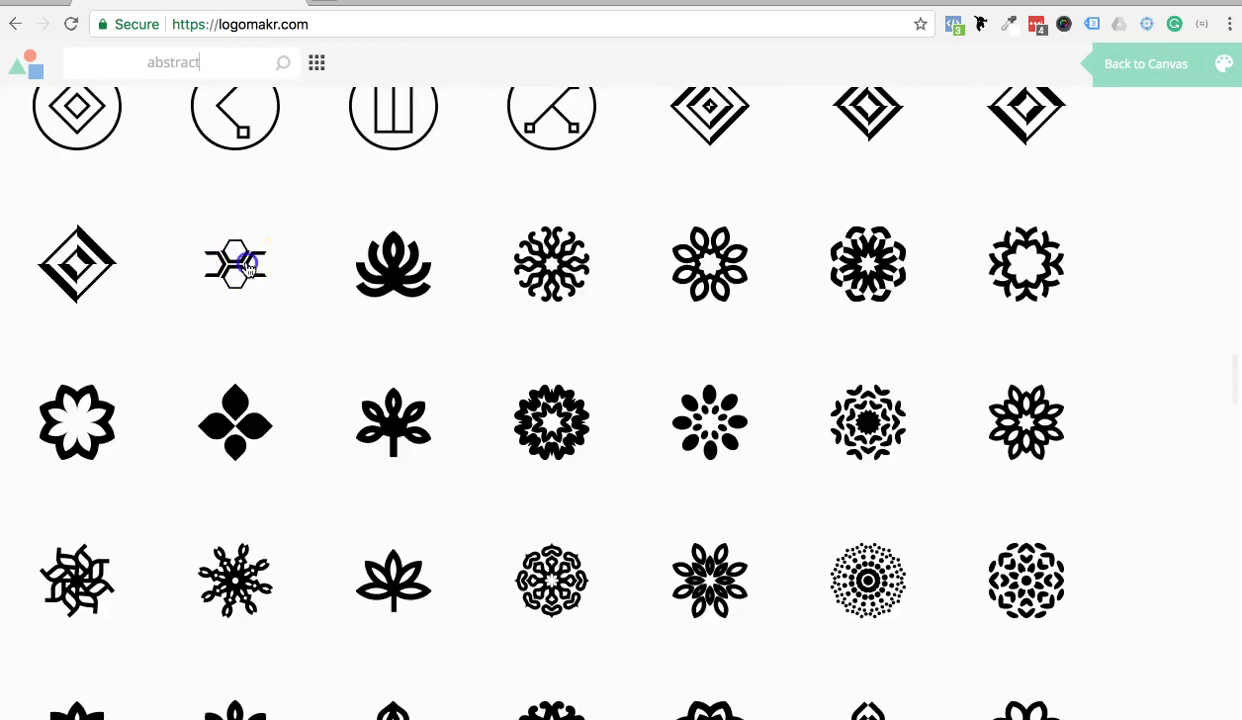
click(248, 268)
drag(634, 406, 1107, 174)
key(Delete)
click(510, 266)
click(483, 303)
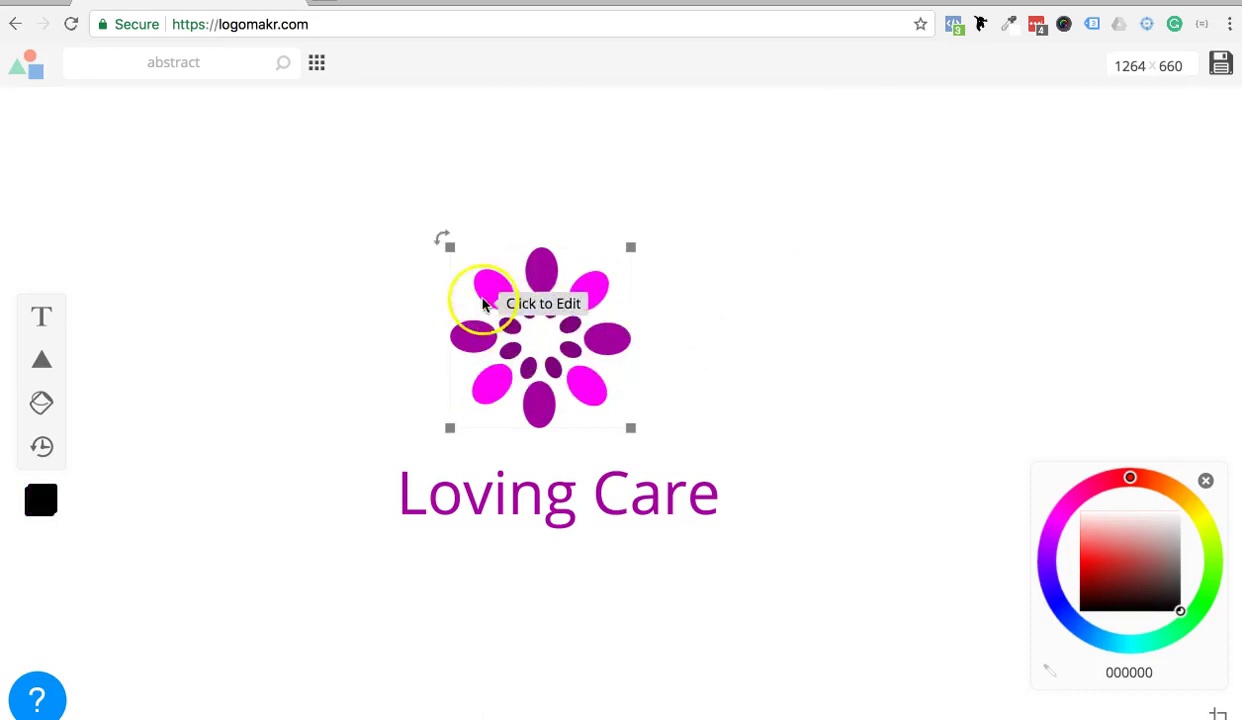
Step: Set 'Loving Care' in Krona One, after trying Archivo Black, and nudge it up toward the flower
click(400, 485)
click(690, 64)
click(578, 312)
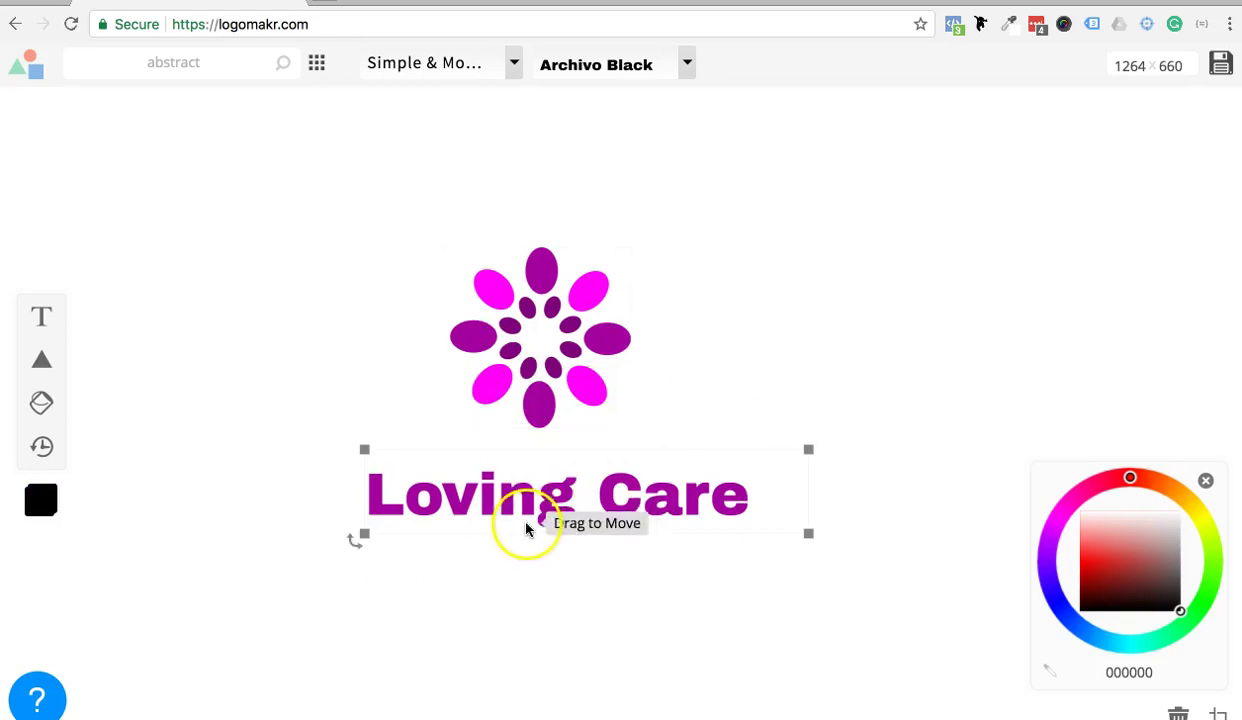
drag(499, 515, 500, 495)
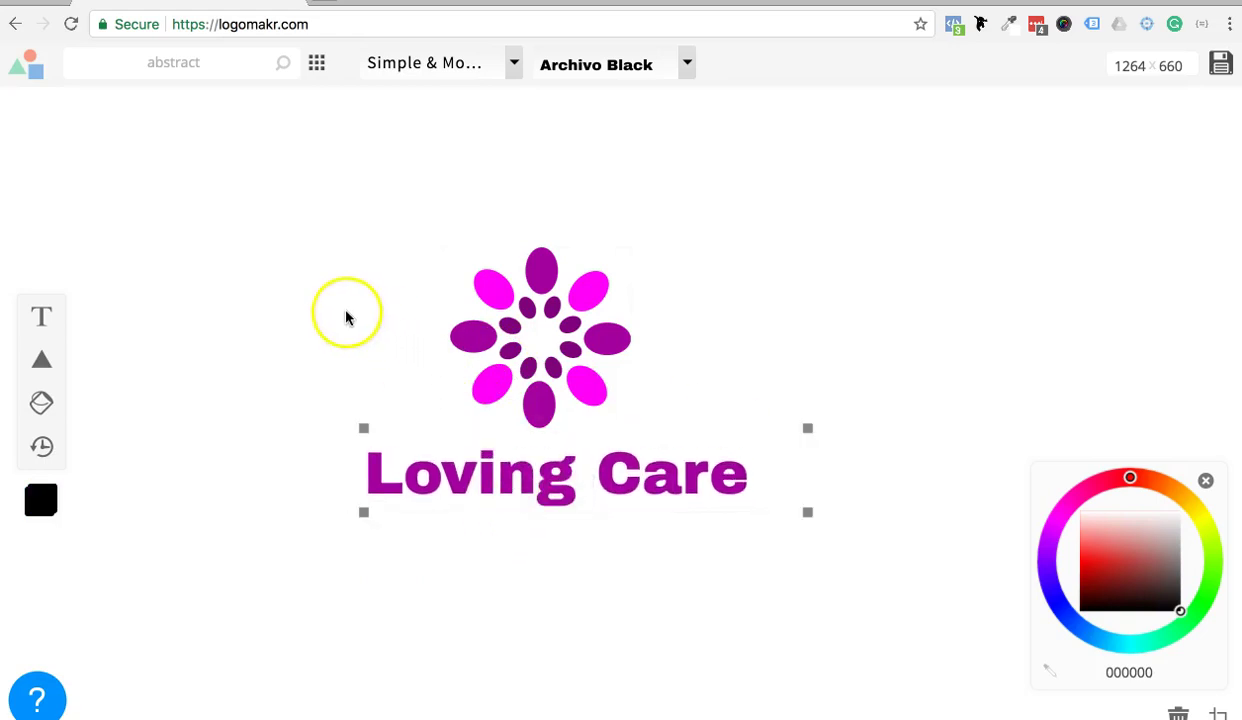
click(689, 64)
scroll(645, 263, down, 6)
click(604, 370)
double_click(608, 455)
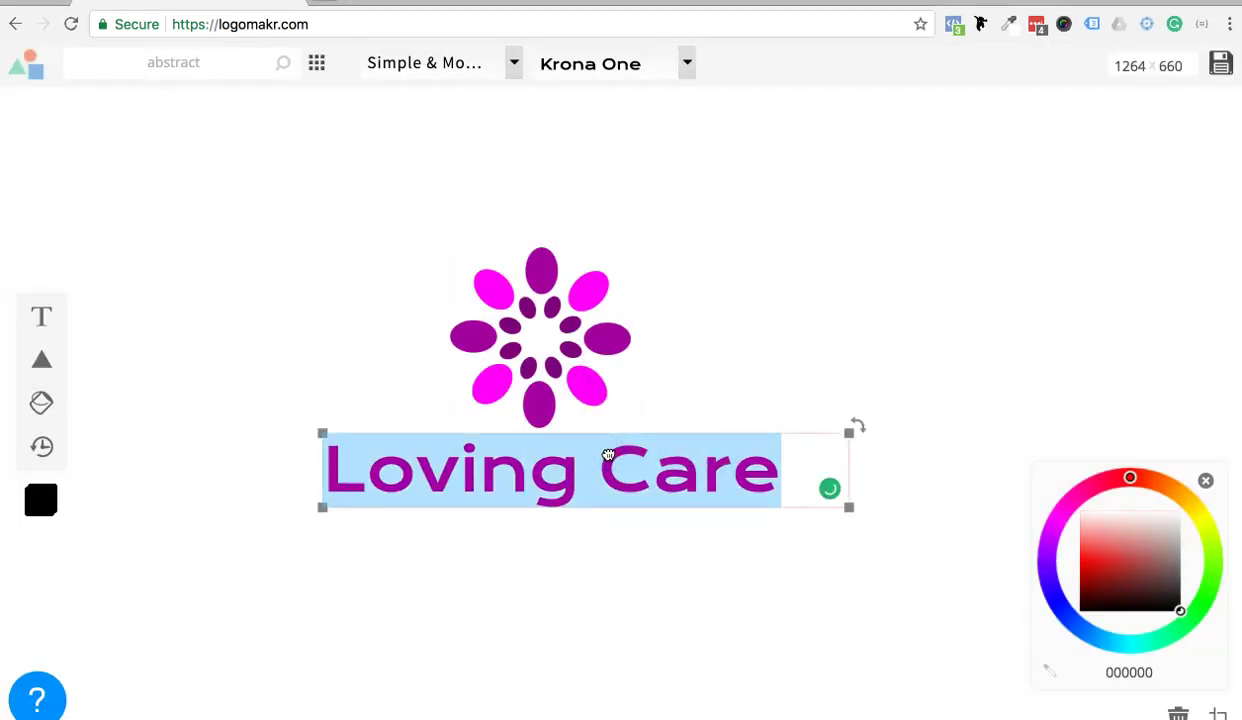
click(760, 363)
Step: Enlarge the Loving Care text beside the flower and shrink the flower to letter size
drag(590, 471, 918, 342)
drag(604, 338, 382, 340)
click(715, 346)
drag(638, 294, 390, 220)
drag(471, 291, 527, 322)
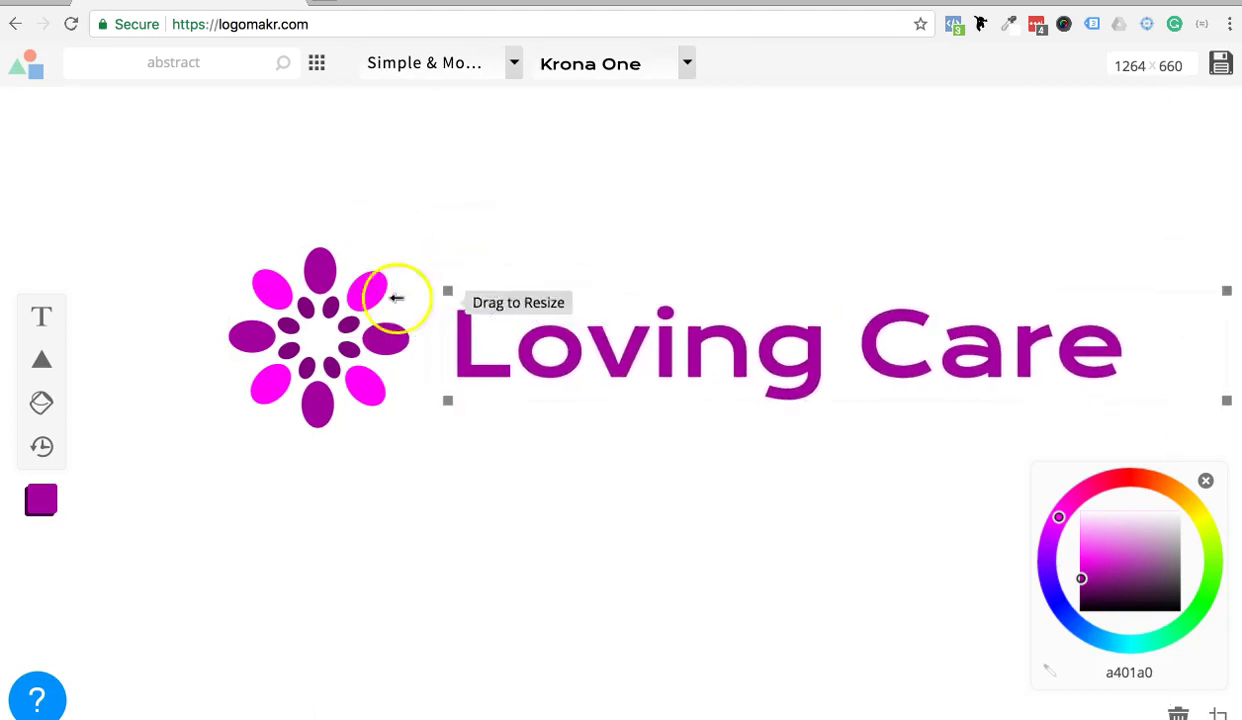
click(352, 298)
drag(227, 246, 277, 295)
mouse_move(341, 320)
mouse_down()
mouse_move(393, 293)
mouse_move(357, 302)
mouse_up()
Step: Delete the 'o' from Loving and move the flower into the gap after 'L'
double_click(579, 358)
click(582, 355)
key(BackSpace)
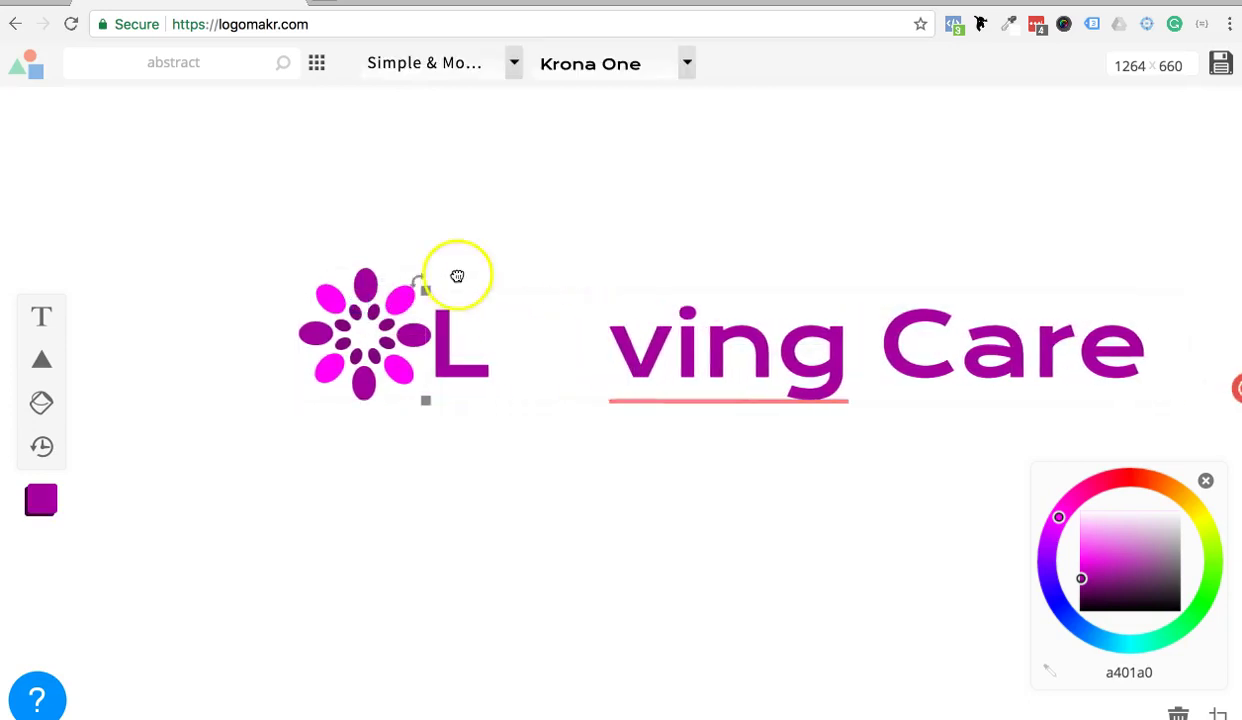
click(416, 235)
drag(394, 297, 580, 312)
Step: Select the text and flower together and shift the whole wordmark about 200 px left
click(676, 359)
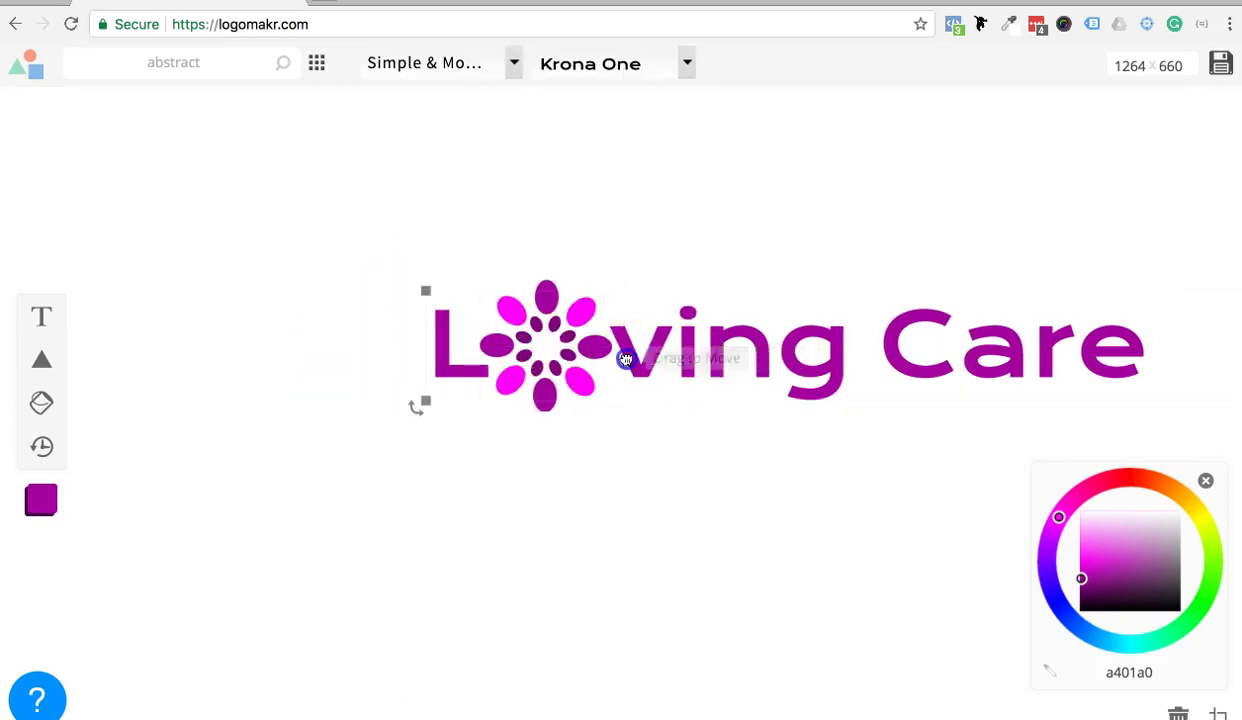
double_click(626, 359)
click(624, 359)
click(596, 233)
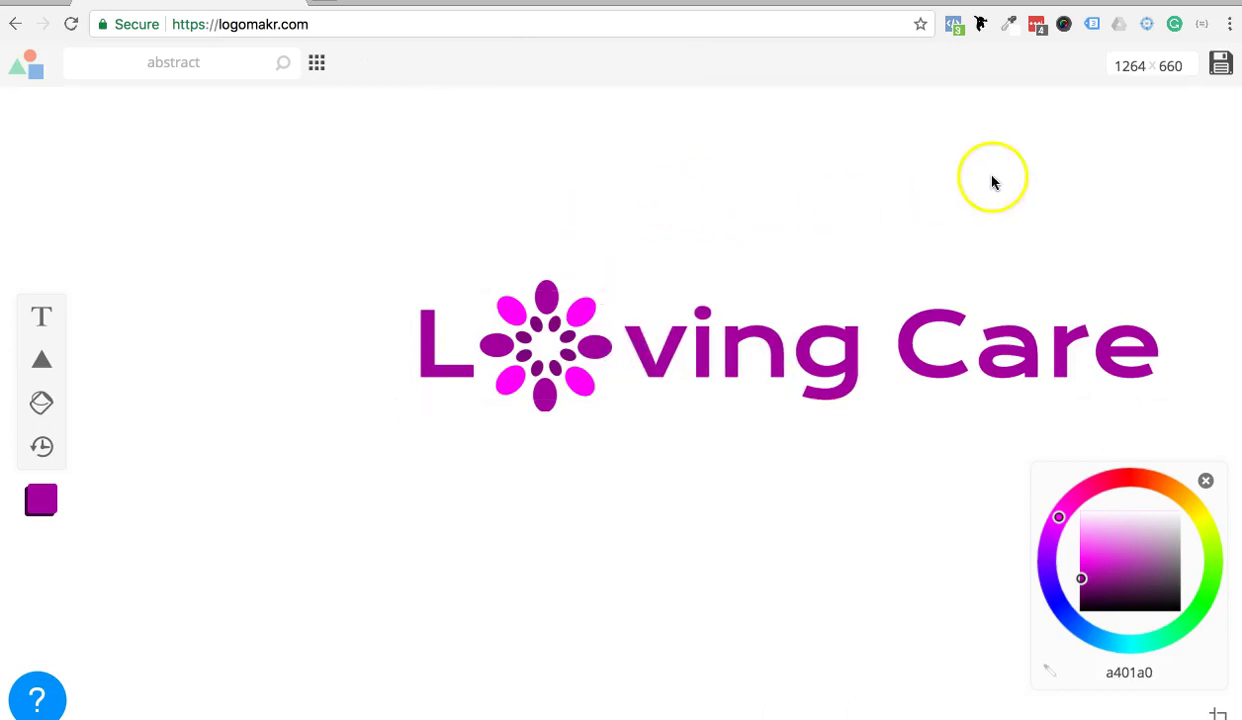
drag(993, 182, 305, 410)
drag(820, 369, 675, 400)
click(615, 263)
click(355, 375)
Step: Duplicate the o-flower above the 'i' and shrink the copy to about 25 px
click(512, 217)
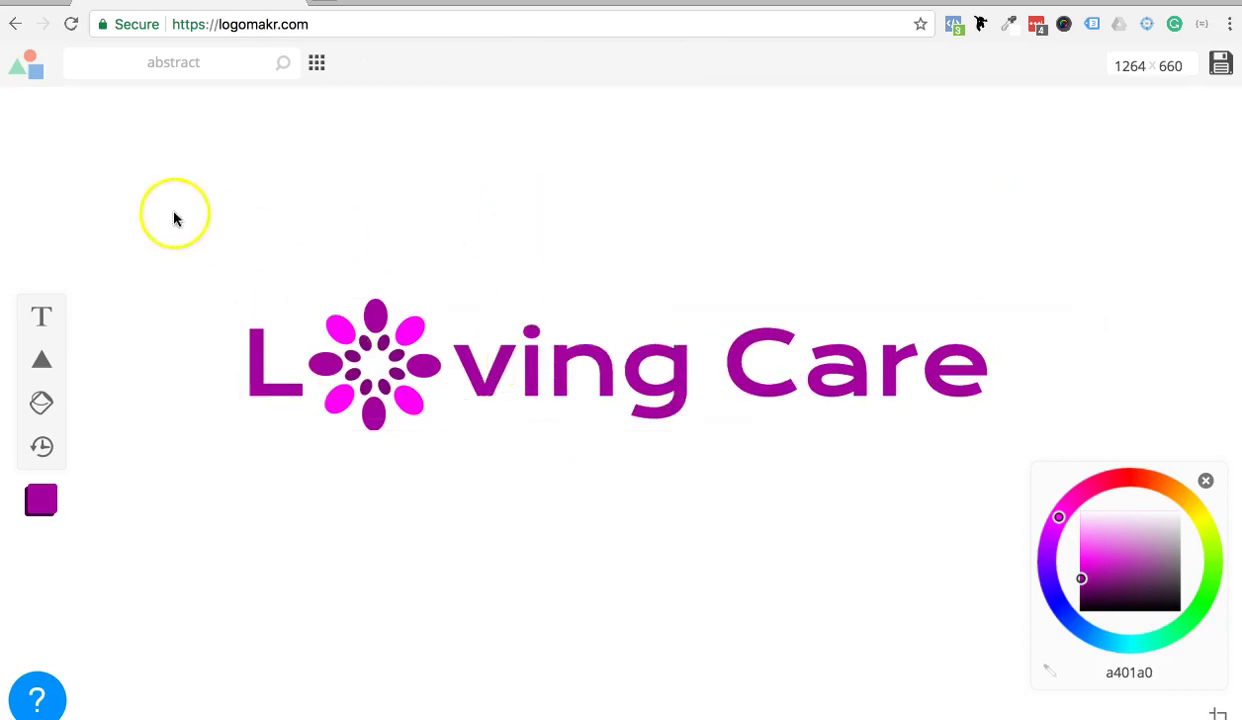
click(800, 275)
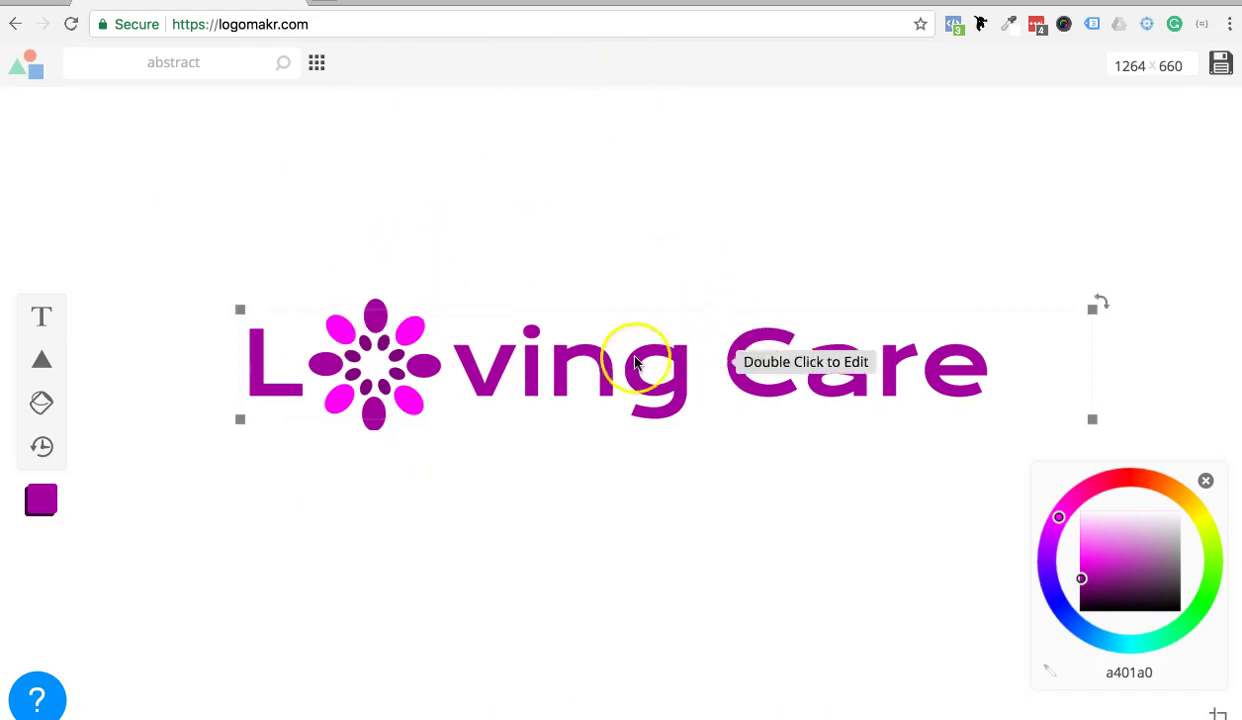
click(390, 318)
click(382, 258)
click(376, 309)
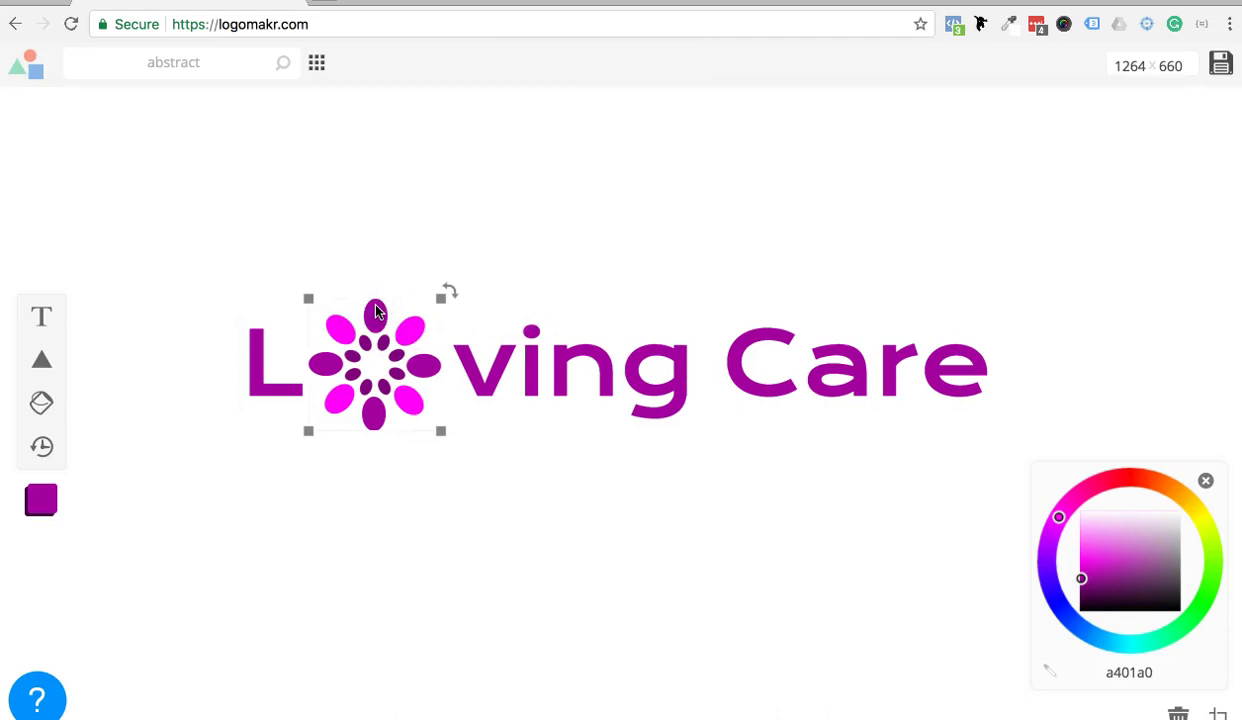
drag(382, 305, 553, 303)
drag(549, 309, 547, 312)
click(557, 275)
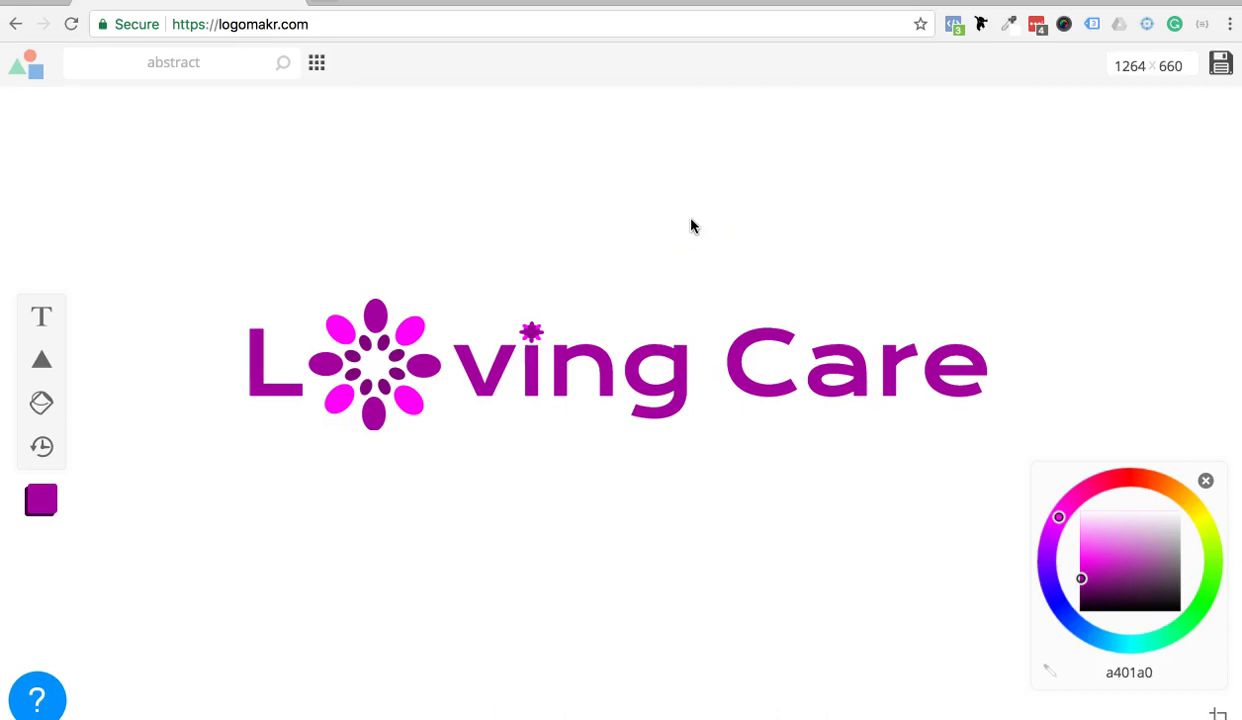
click(352, 340)
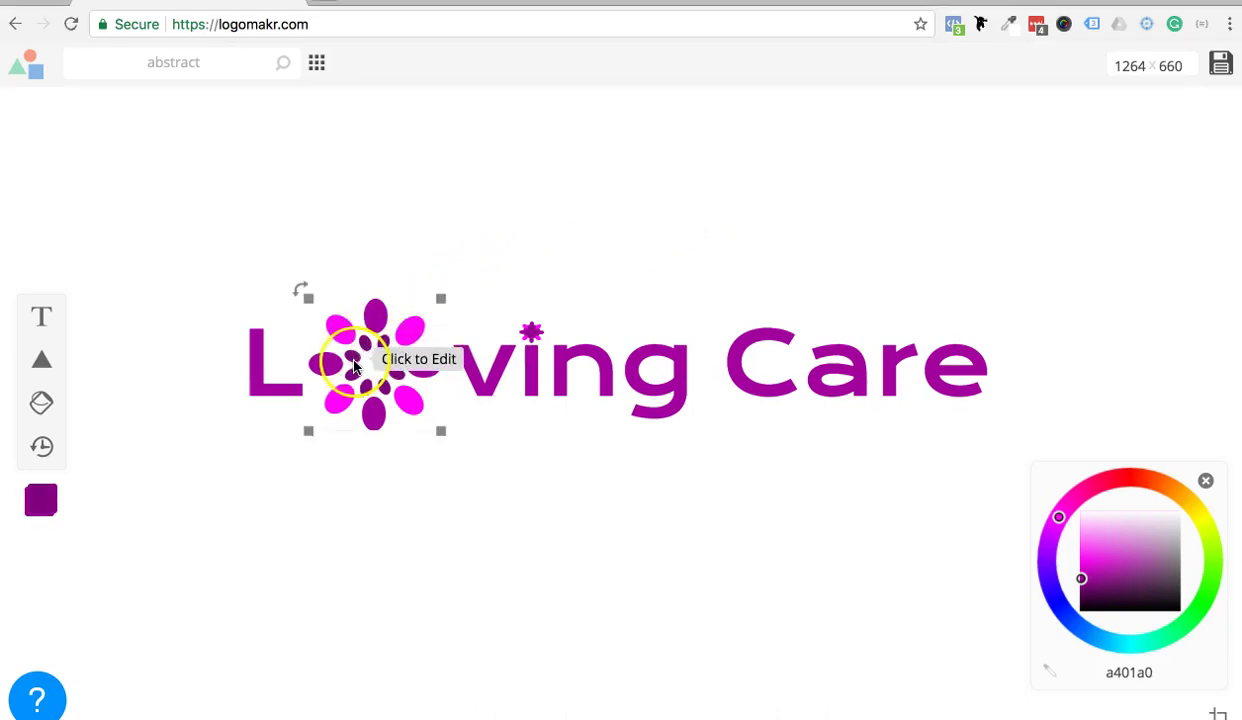
click(240, 380)
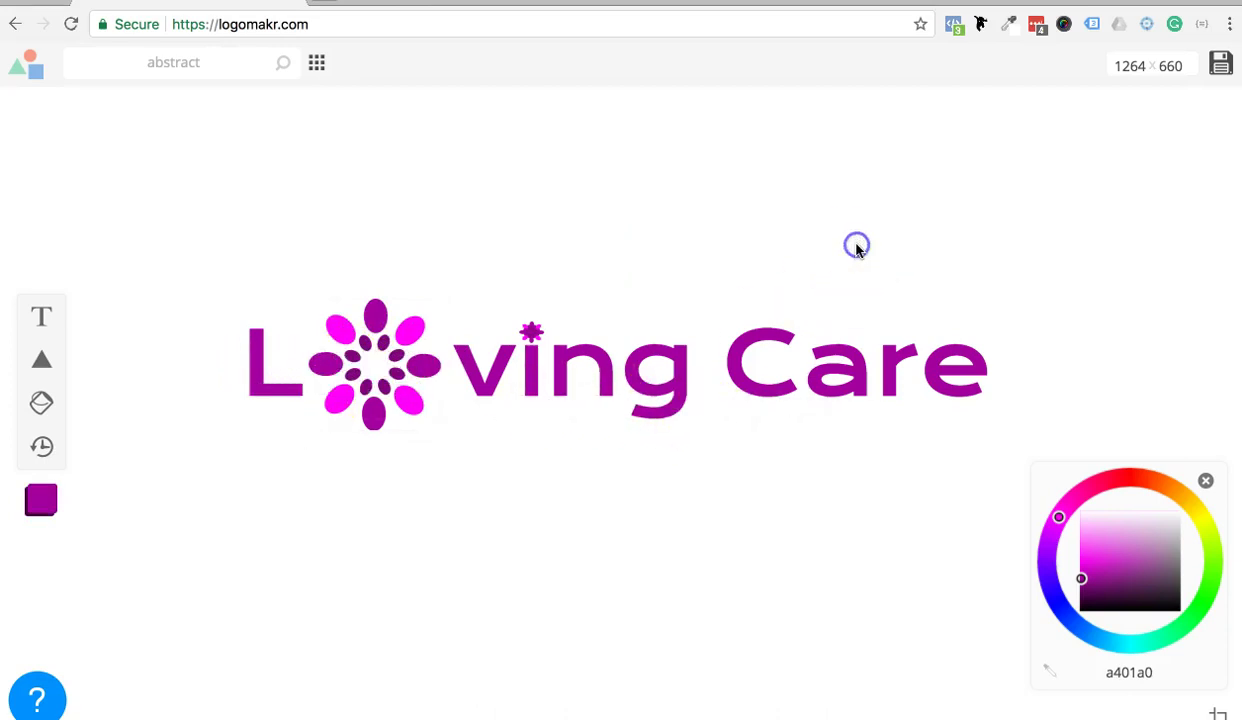